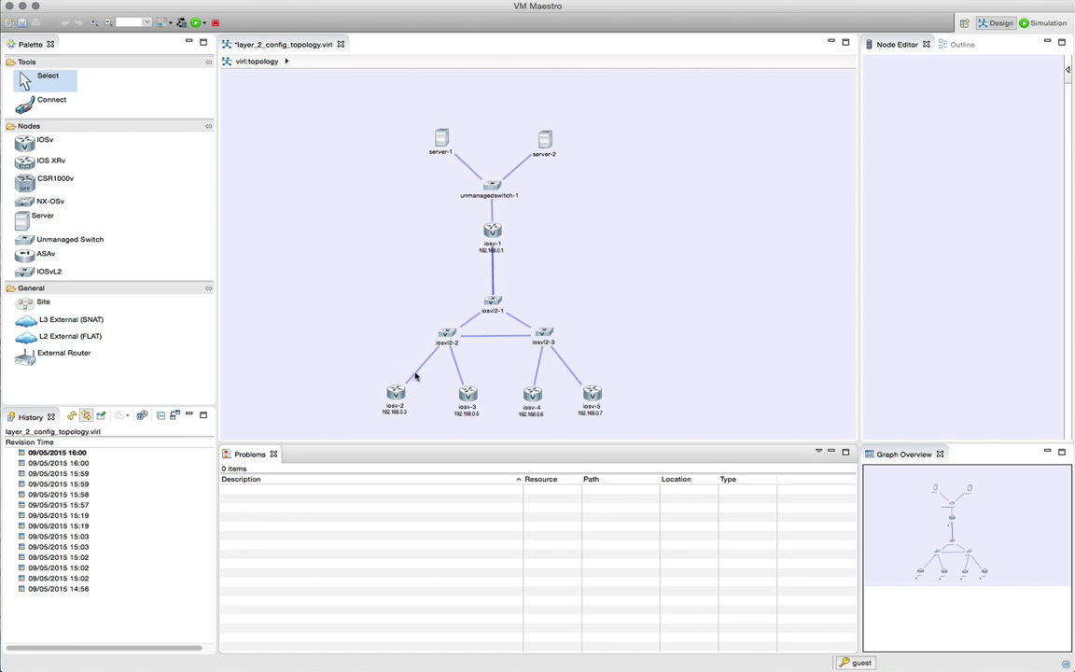
Step: Read the AutoNetkit VLAN on GigabitEthernet0/1 of iosv-2, iosv-3, iosv-4 and iosv-5 in turn
{"action": "left_click", "coordinate": [396, 393]}
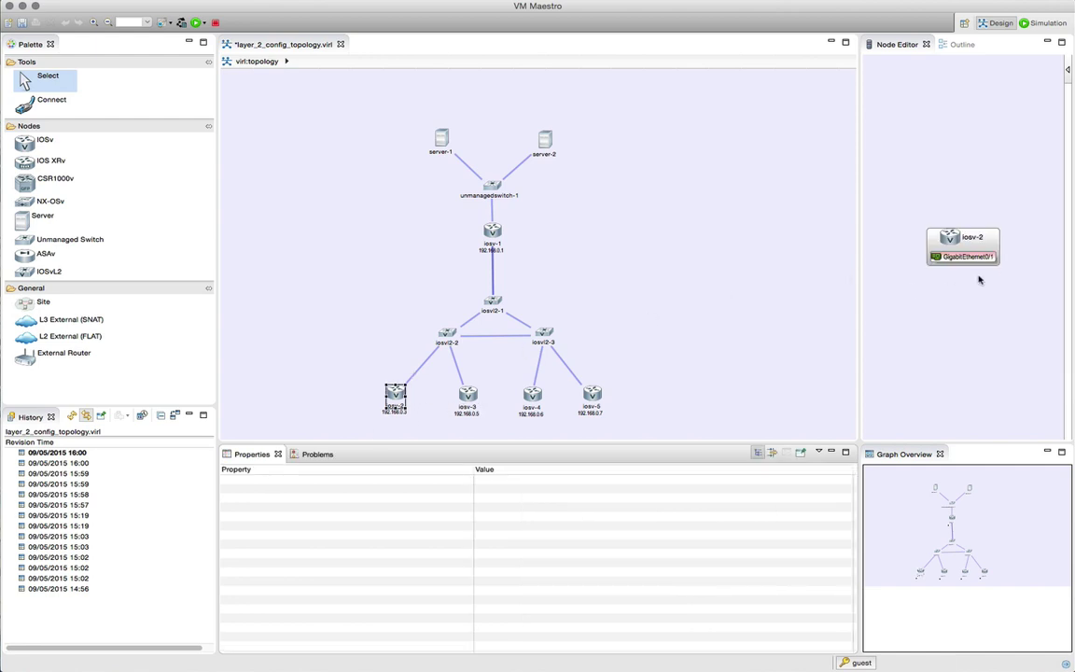
{"action": "left_click", "coordinate": [967, 257]}
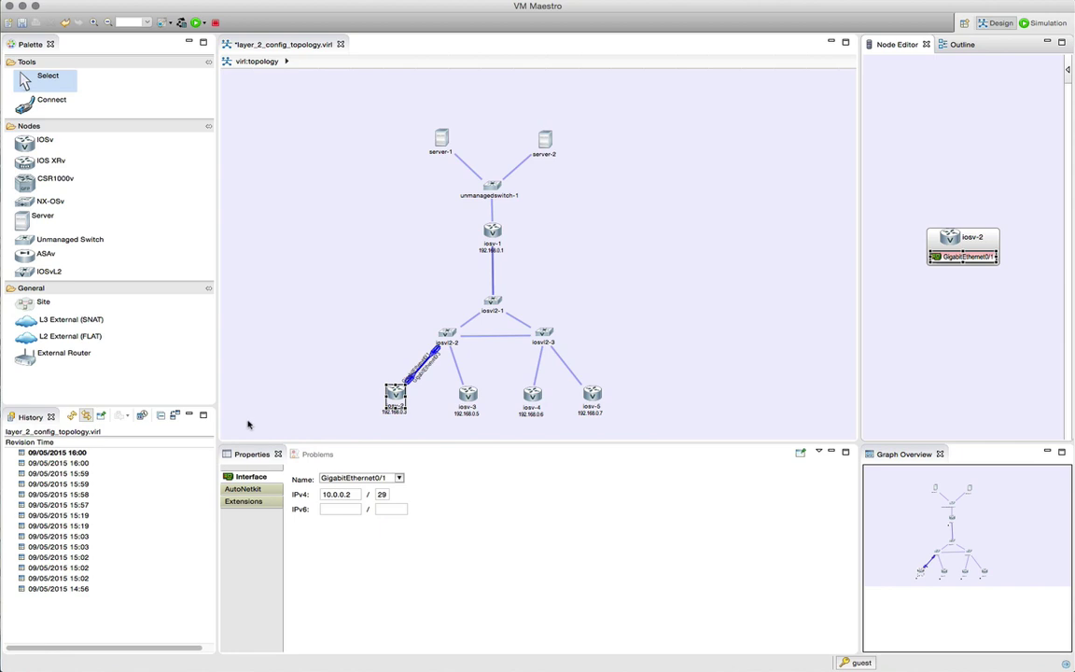
{"action": "left_click", "coordinate": [245, 489]}
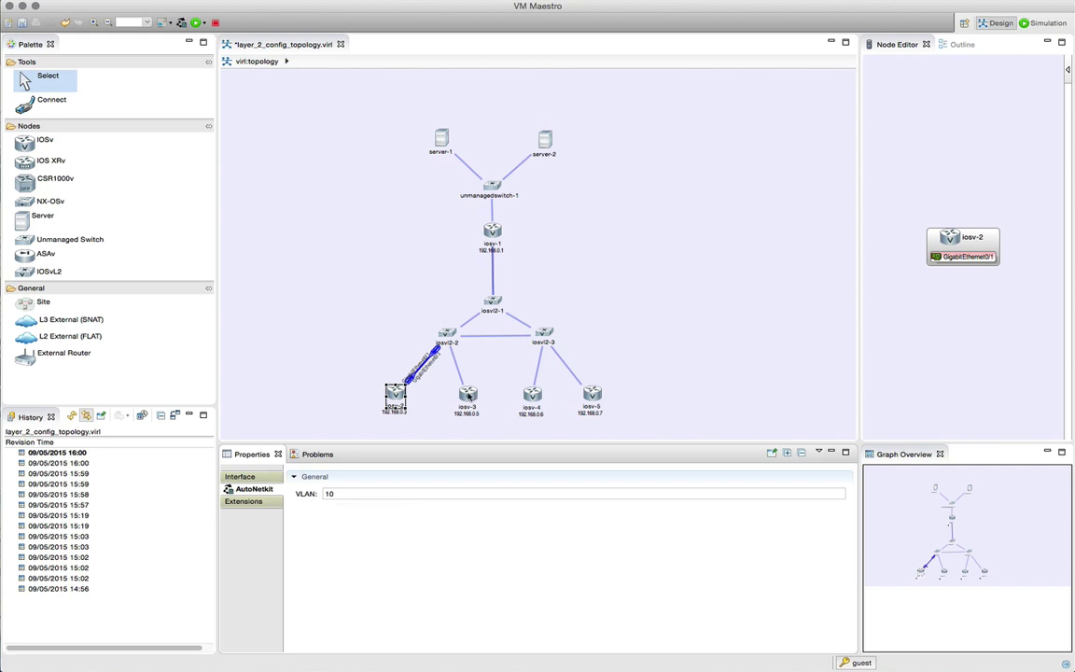
{"action": "left_click", "coordinate": [469, 395]}
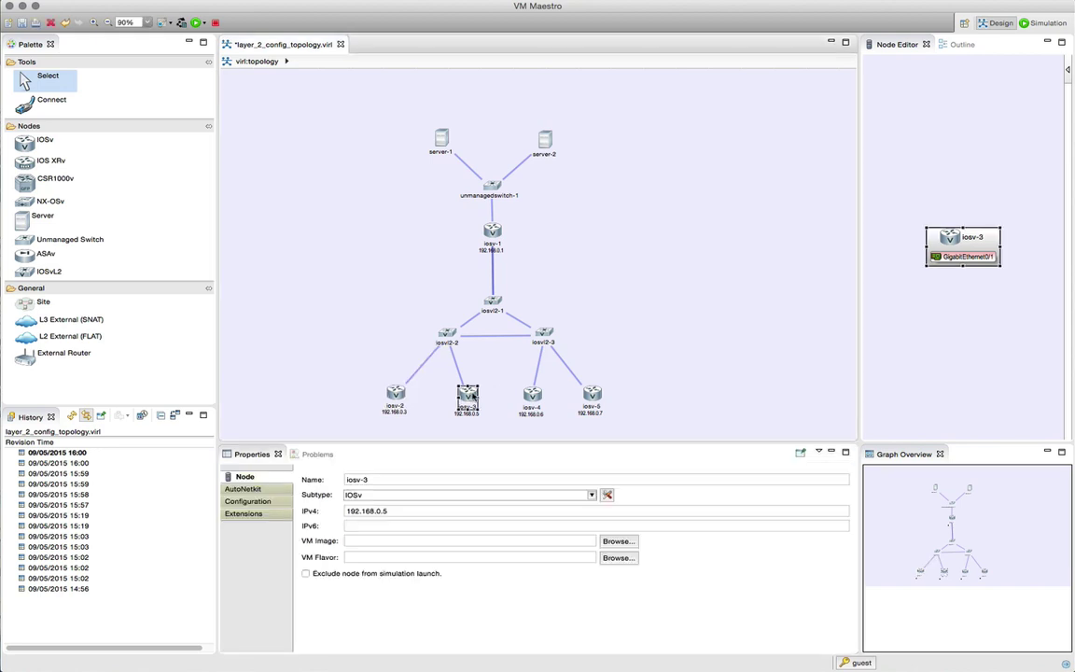
{"action": "left_click", "coordinate": [970, 258]}
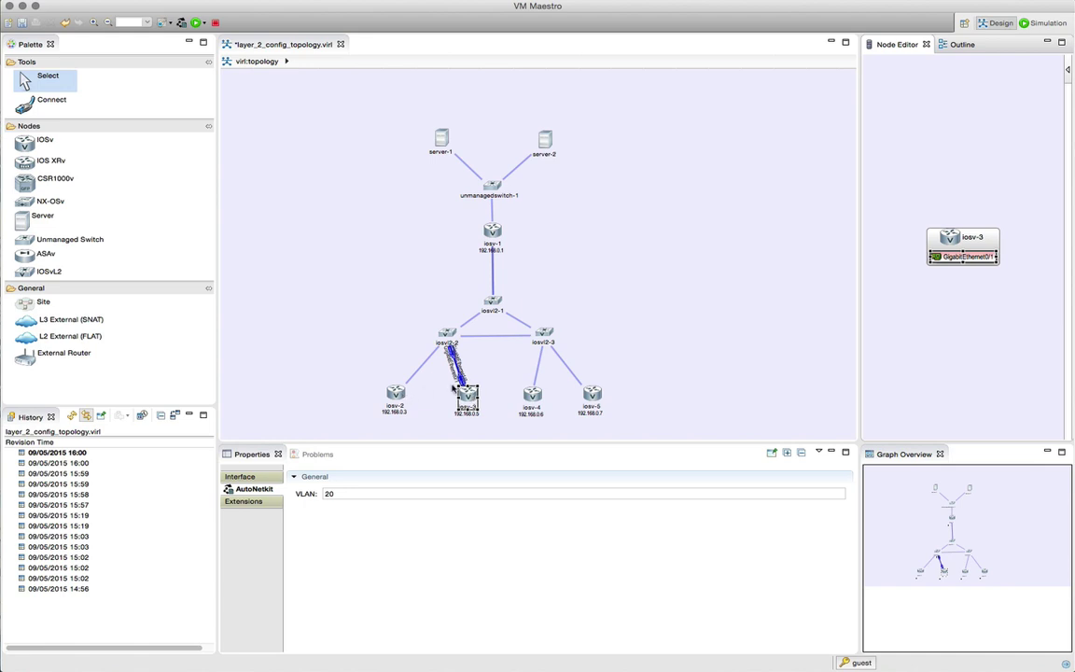
{"action": "left_click", "coordinate": [532, 396]}
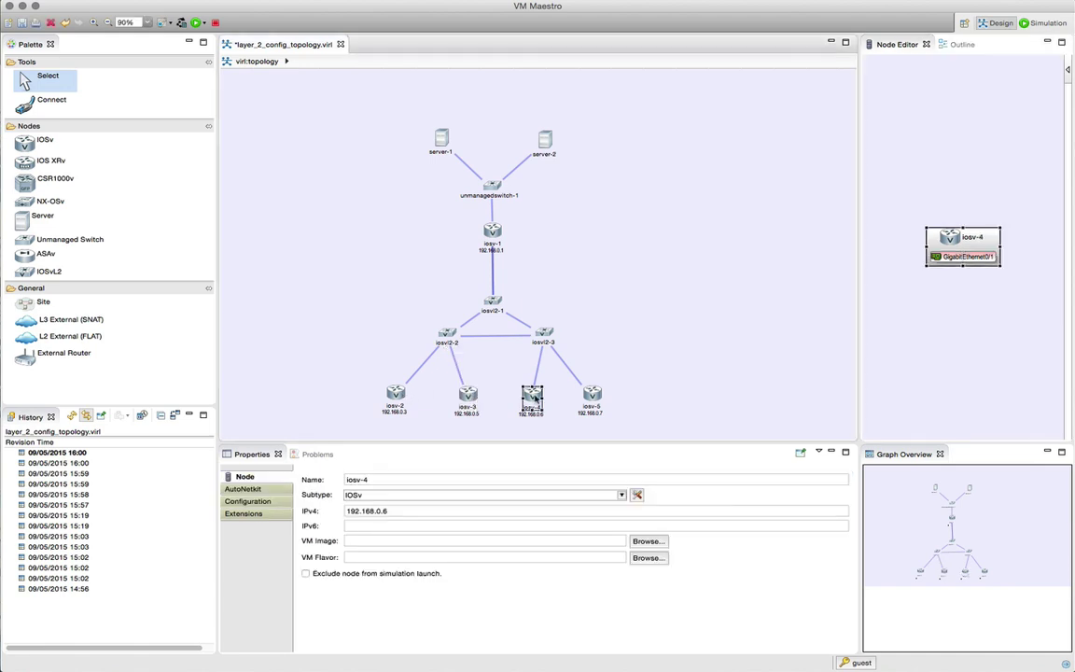
{"action": "left_click", "coordinate": [958, 261]}
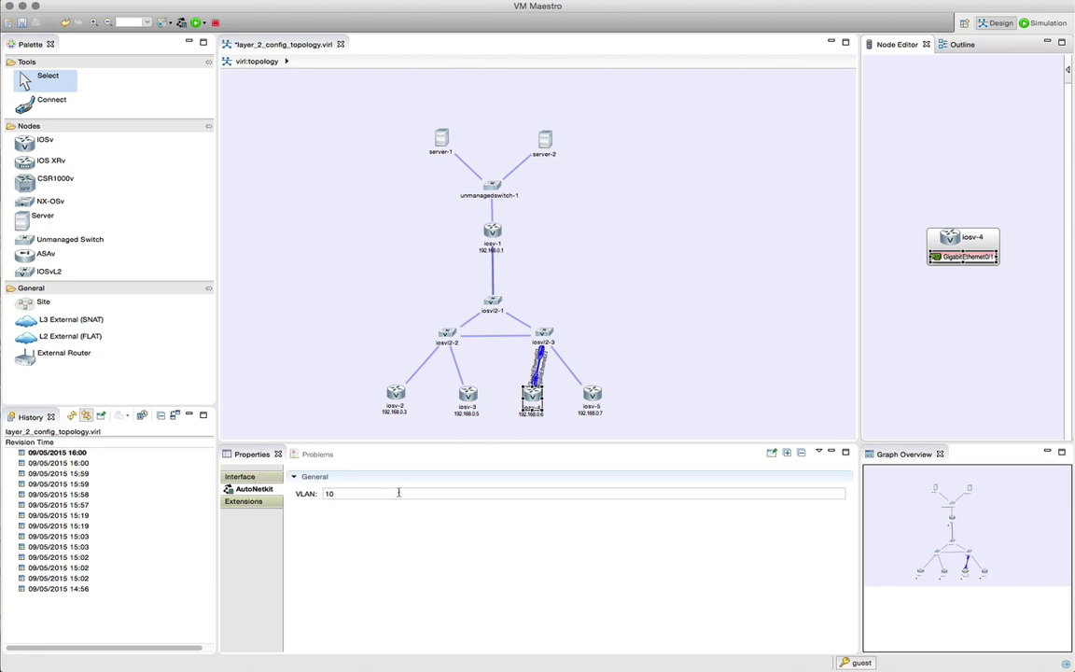
{"action": "left_click", "coordinate": [592, 396]}
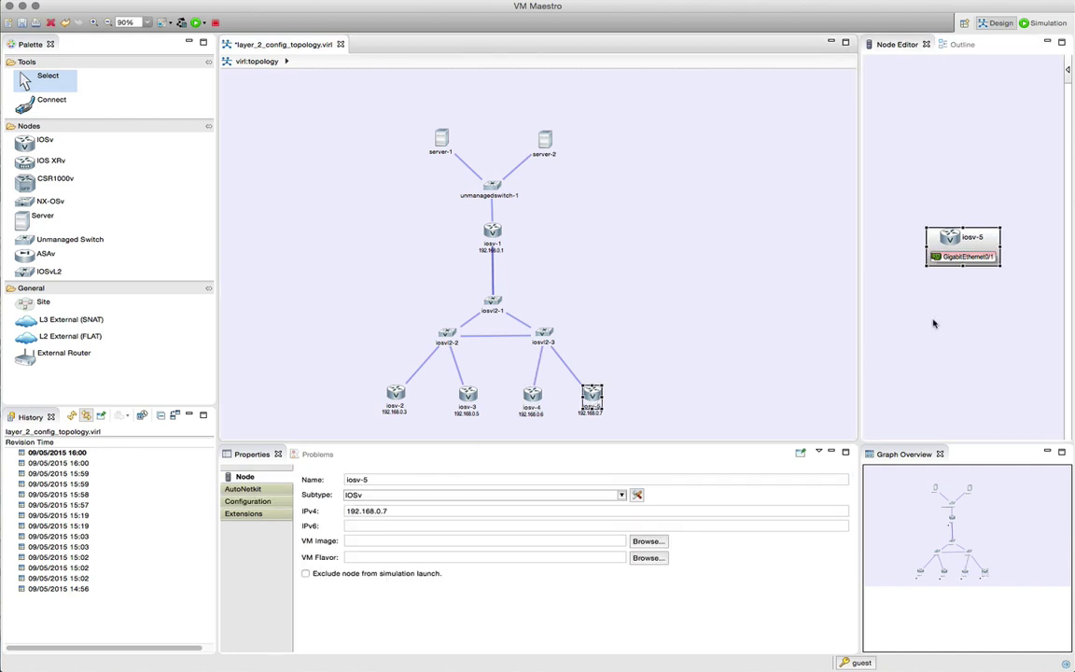
{"action": "left_click", "coordinate": [966, 256]}
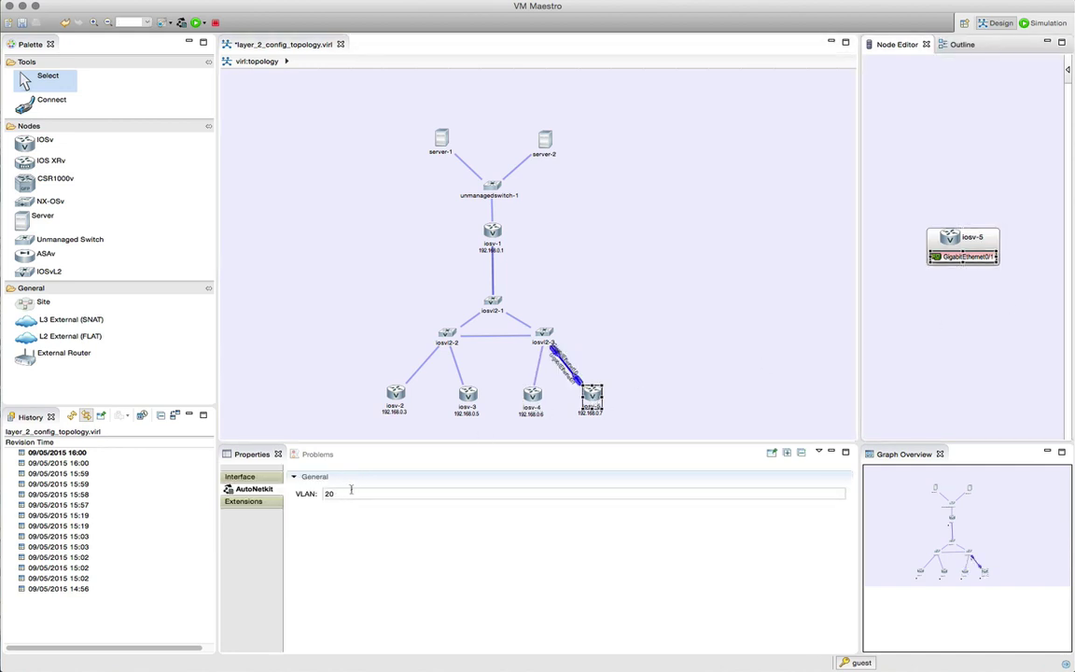
{"action": "left_click", "coordinate": [536, 266]}
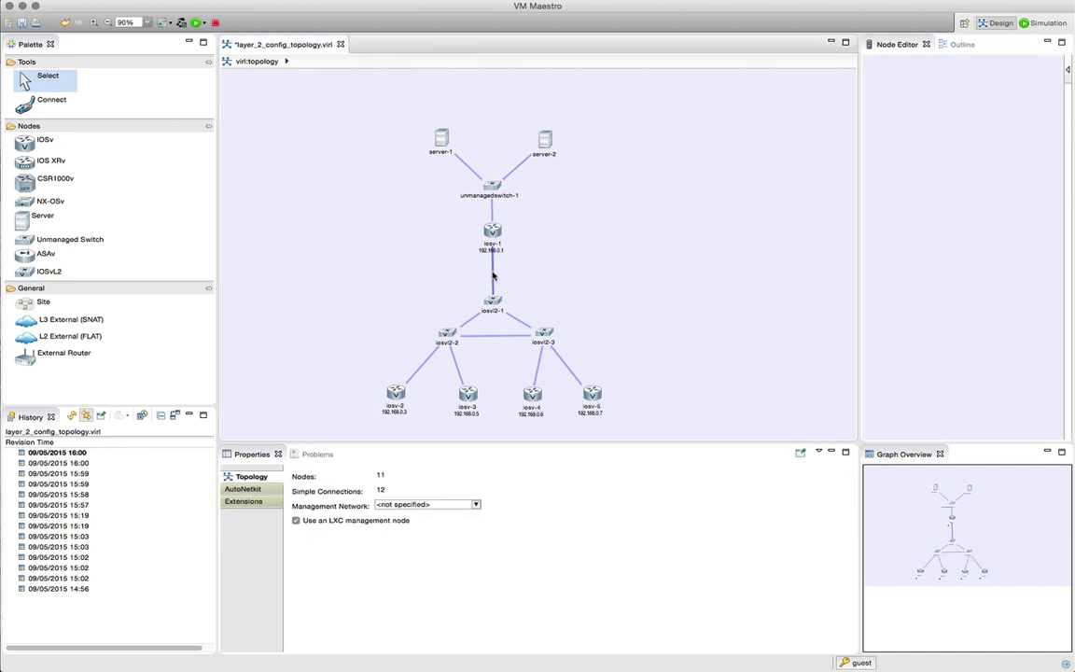
Step: Check the AutoNetkit VLAN on the iosv-1–iosvl2-1 links: Gi0/2 is VLAN 10 and Gi0/3 is VLAN 20
{"action": "left_click", "coordinate": [494, 276]}
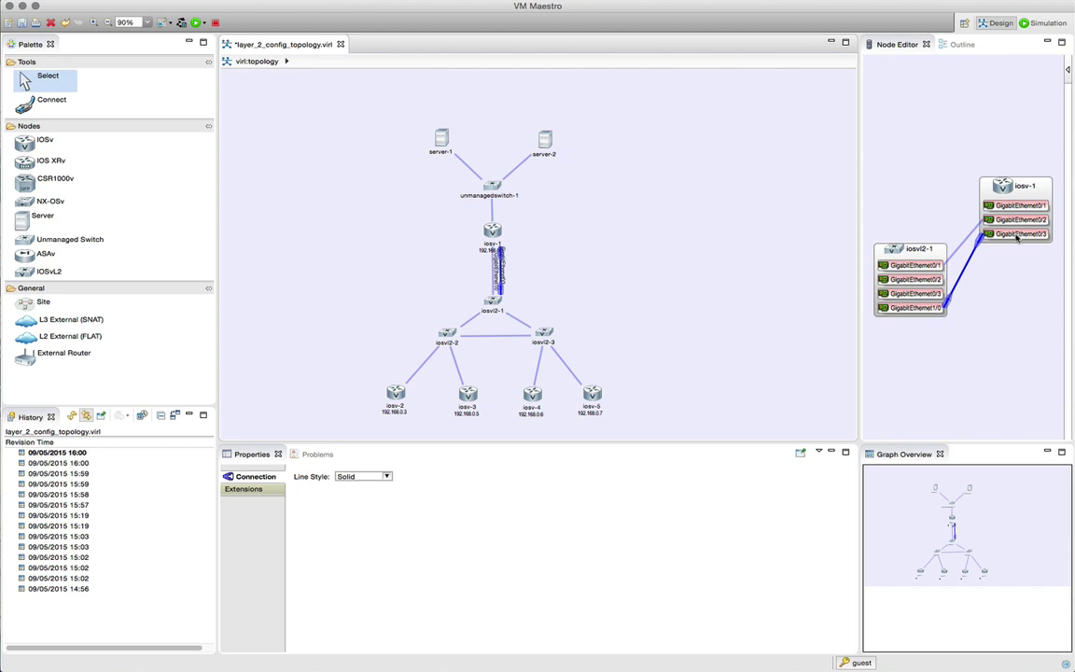
{"action": "left_click", "coordinate": [1021, 220]}
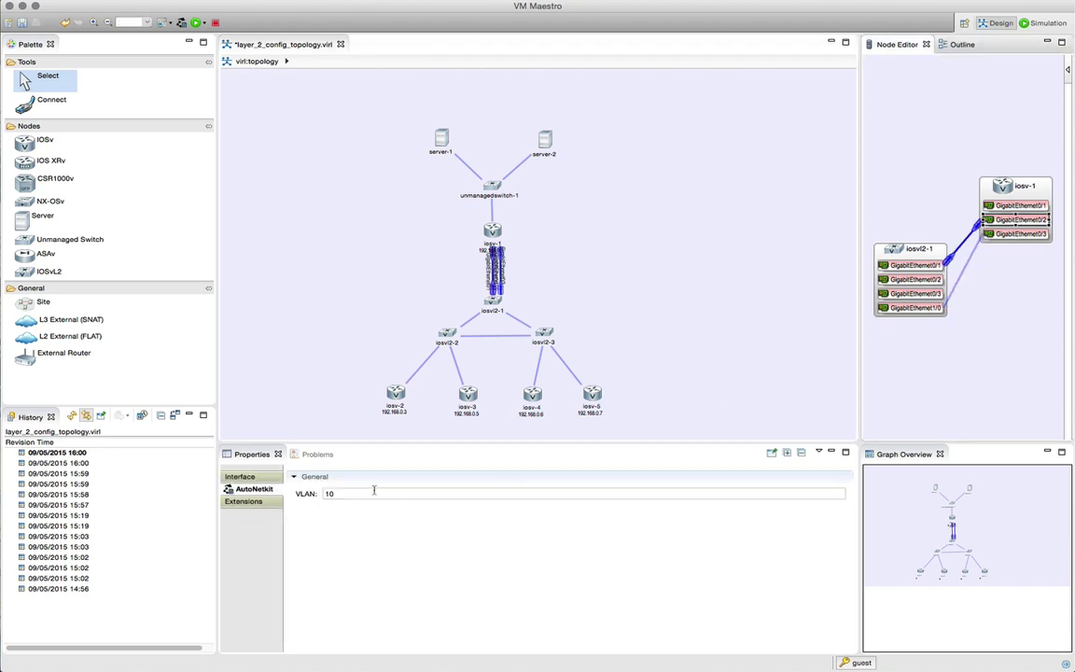
{"action": "left_click", "coordinate": [1020, 233]}
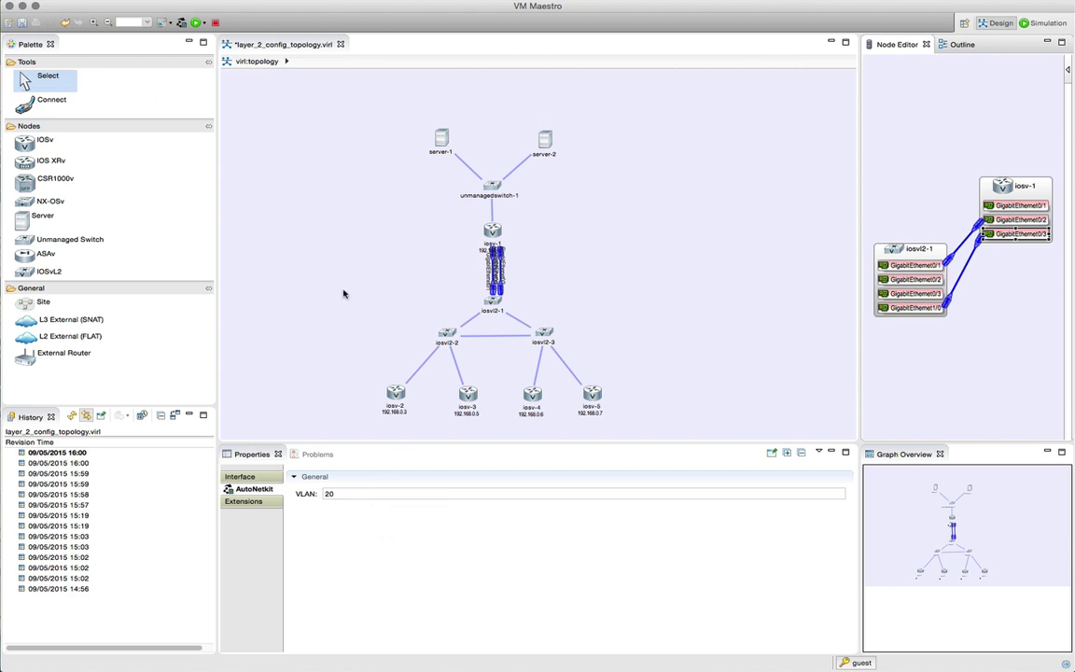
{"action": "left_click", "coordinate": [343, 294]}
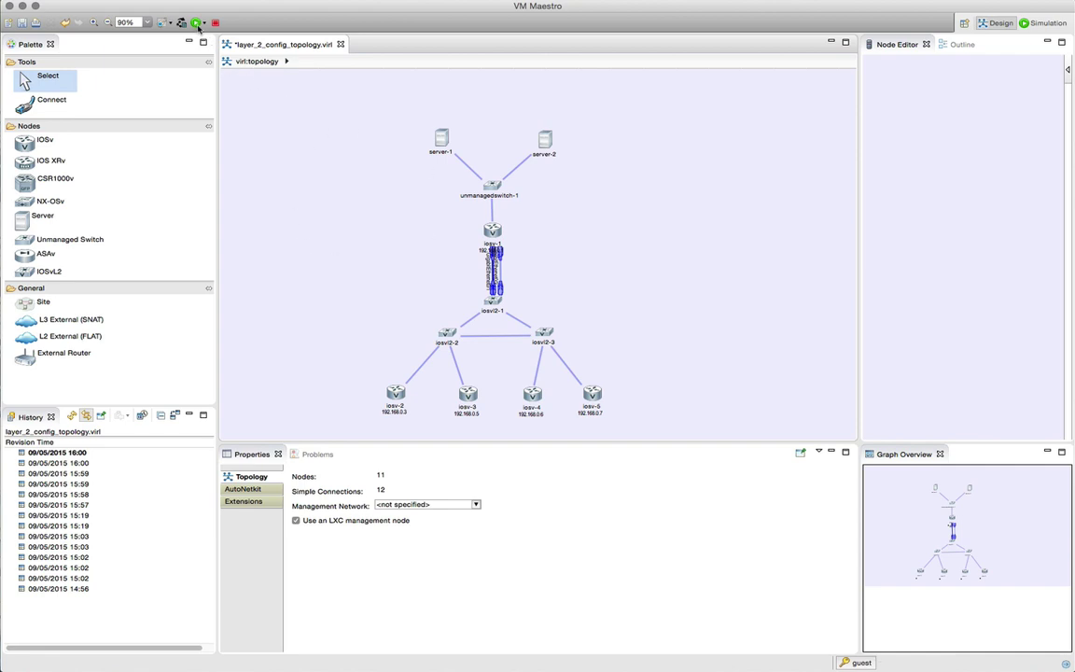
Step: Save and build configurations, enlarge the visualization, and switch its overlay from vtp to layer2
{"action": "key", "text": "ctrl+s"}
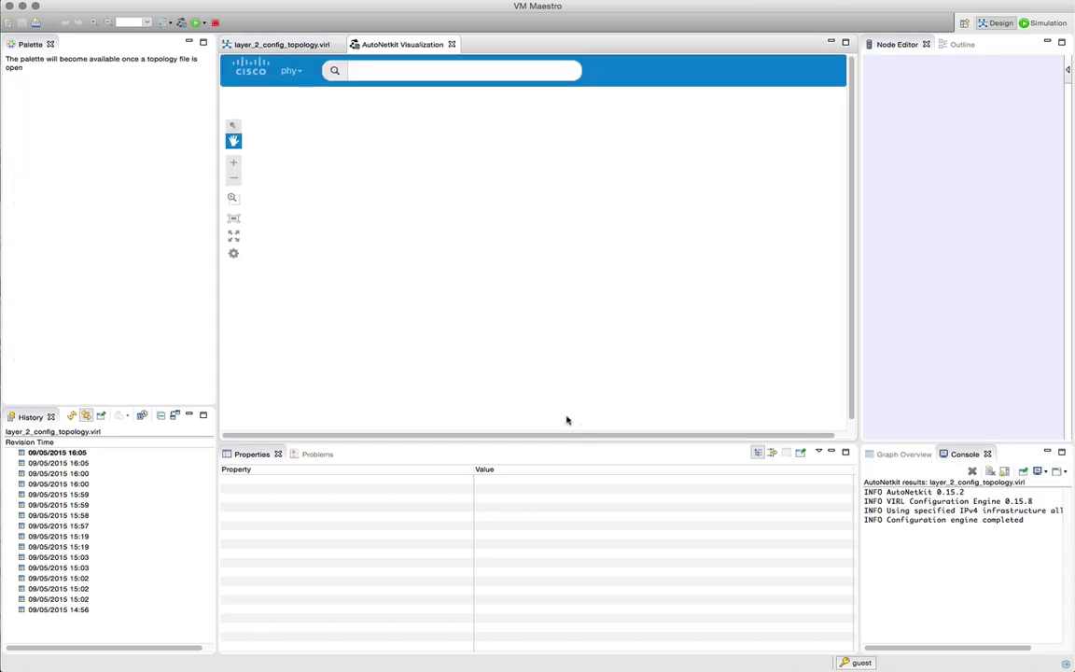
{"action": "left_click_drag", "start_coordinate": [560, 445], "coordinate": [559, 582]}
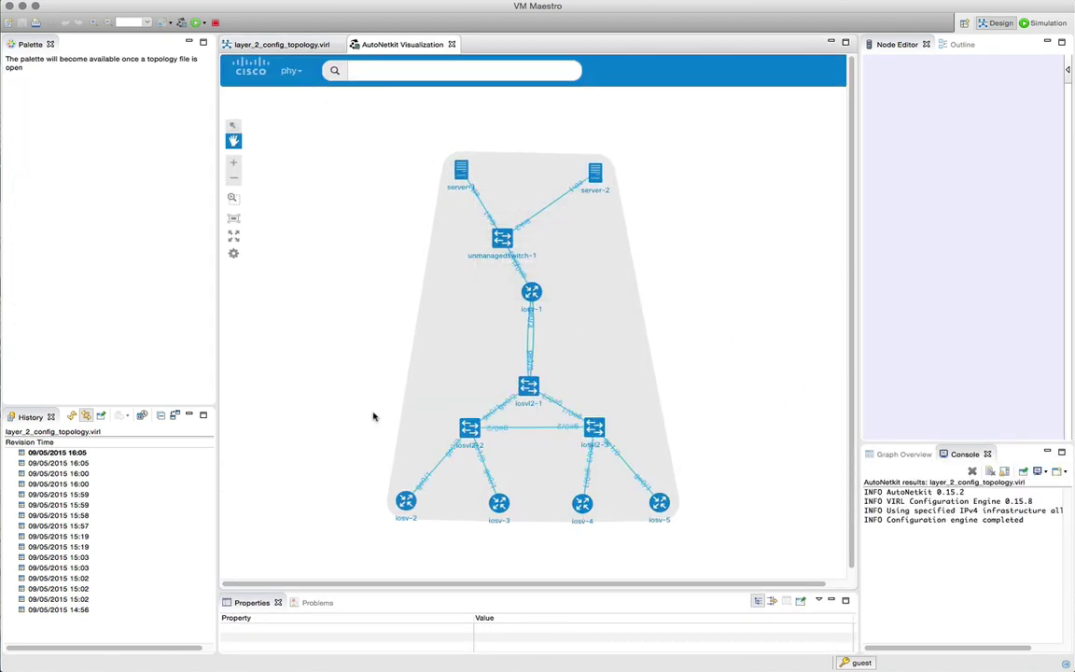
{"action": "left_click", "coordinate": [299, 74]}
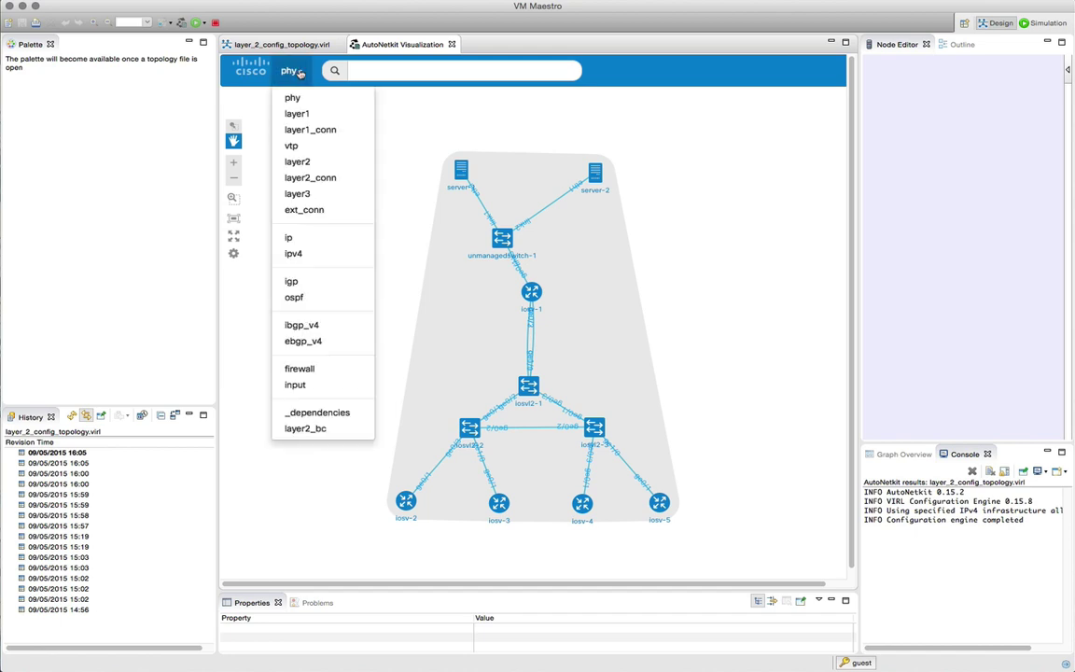
{"action": "left_click", "coordinate": [319, 151]}
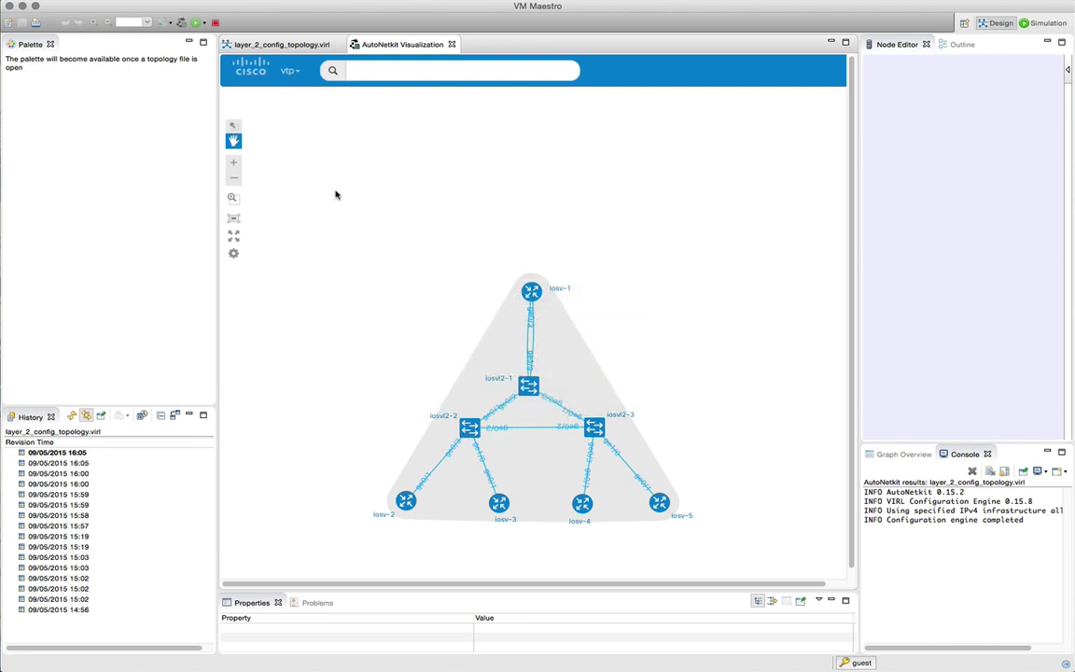
{"action": "left_click", "coordinate": [296, 72]}
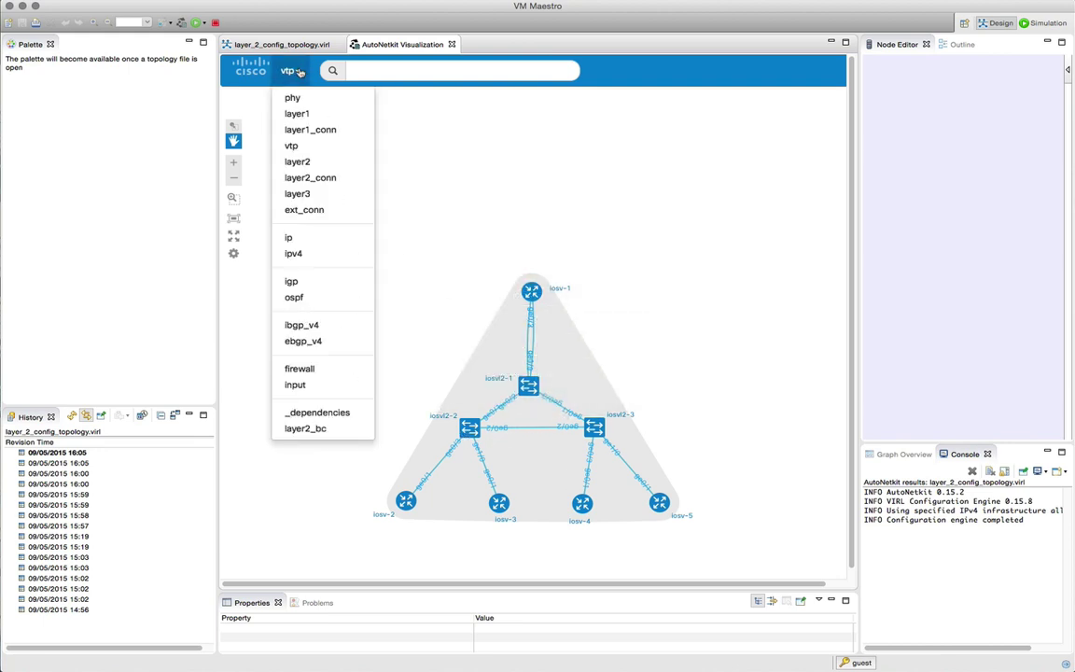
{"action": "left_click", "coordinate": [308, 163]}
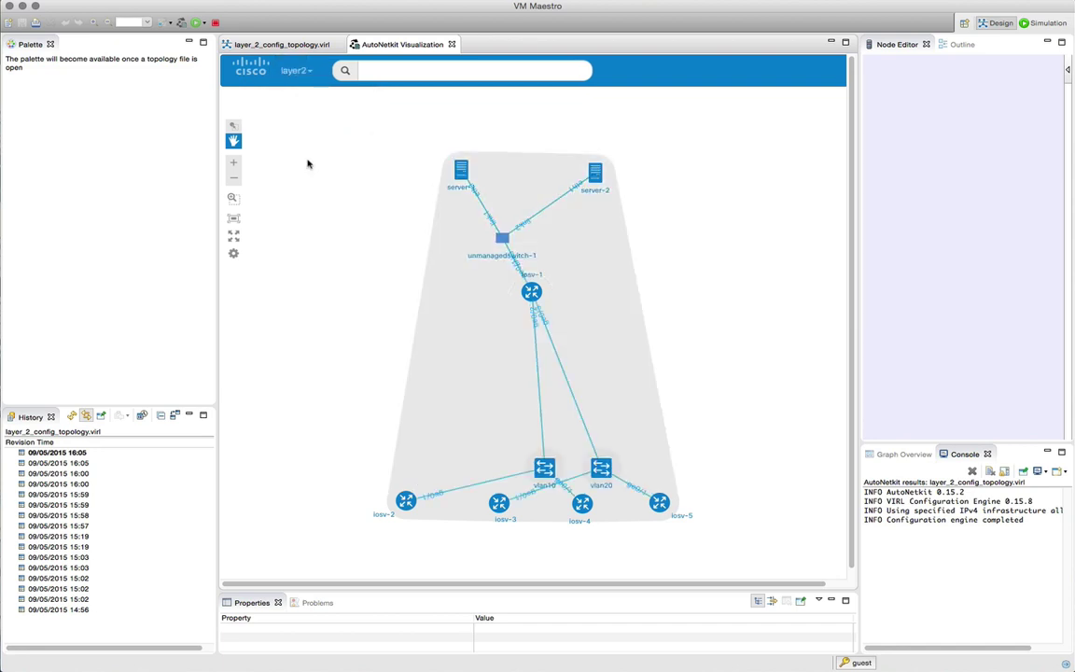
Step: Drag vlan10 up-left and vlan20 up-right in the layer2 view to separate them
{"action": "left_click_drag", "start_coordinate": [544, 467], "coordinate": [464, 399]}
{"action": "left_click_drag", "start_coordinate": [602, 469], "coordinate": [625, 395]}
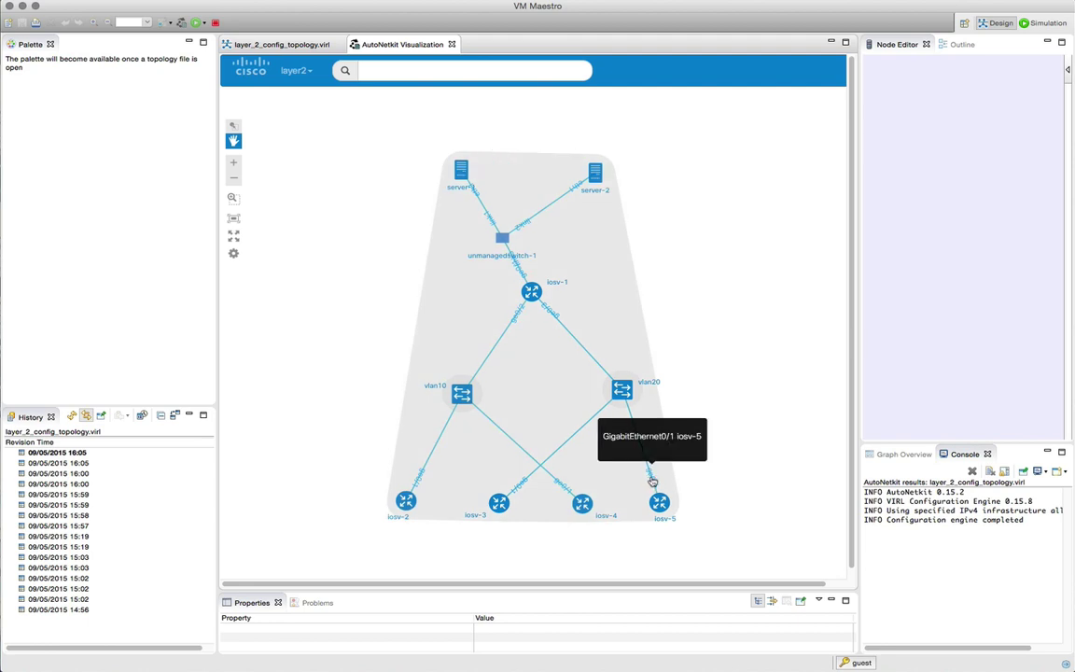
{"action": "mouse_move", "coordinate": [508, 243]}
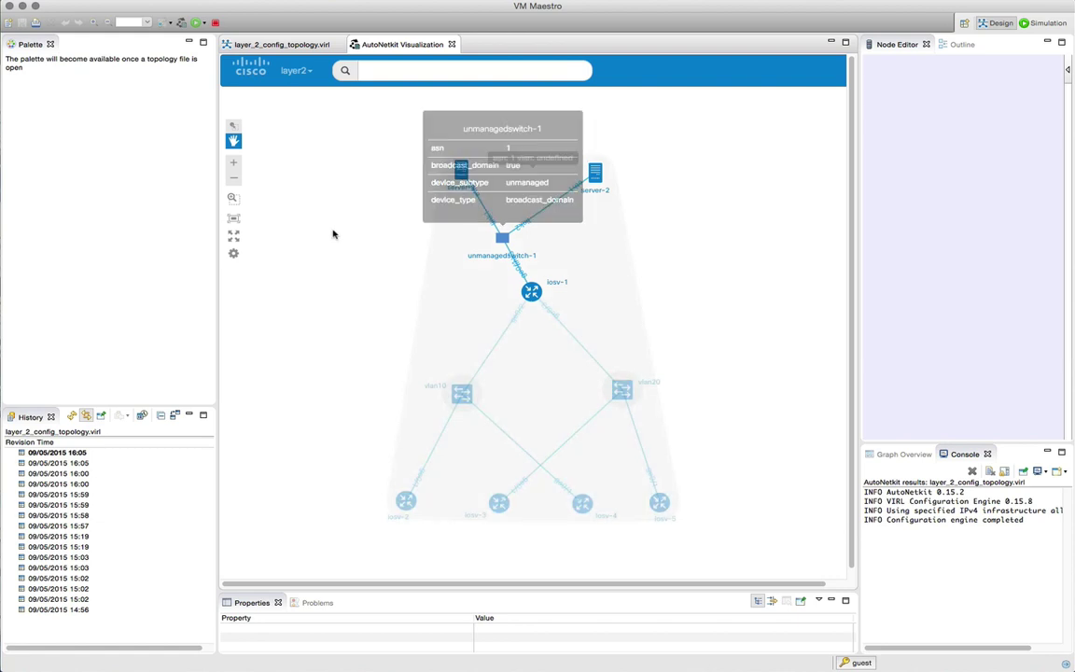
Step: View the ospf overlay, lift iosv-3 and iosv-4 out of the bottom row, then switch to phy
{"action": "left_click", "coordinate": [280, 71]}
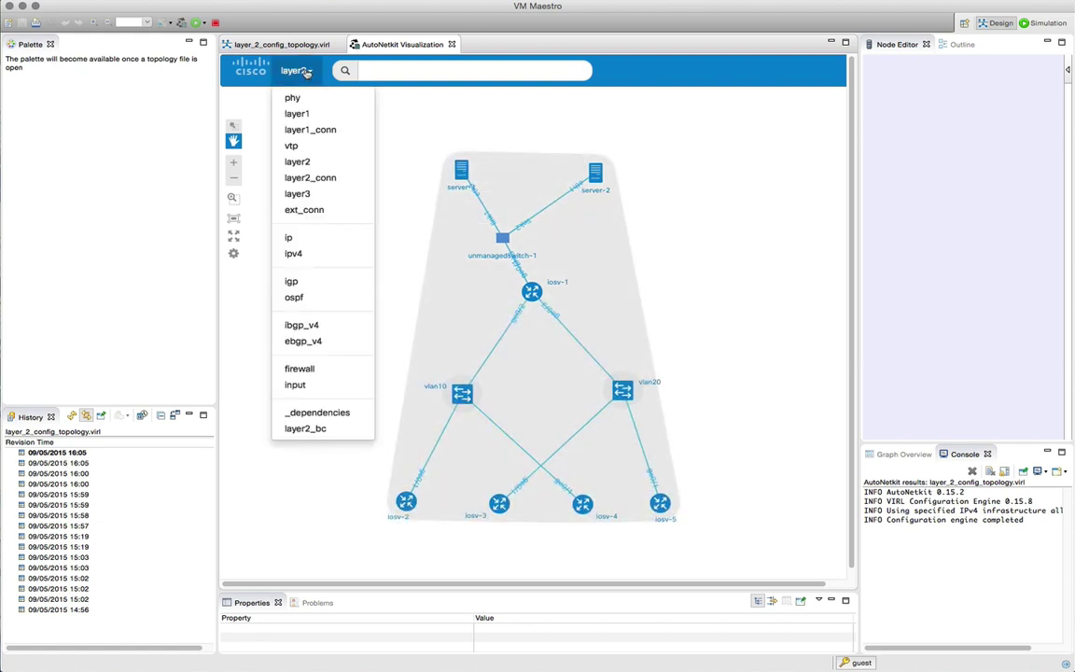
{"action": "left_click", "coordinate": [314, 298]}
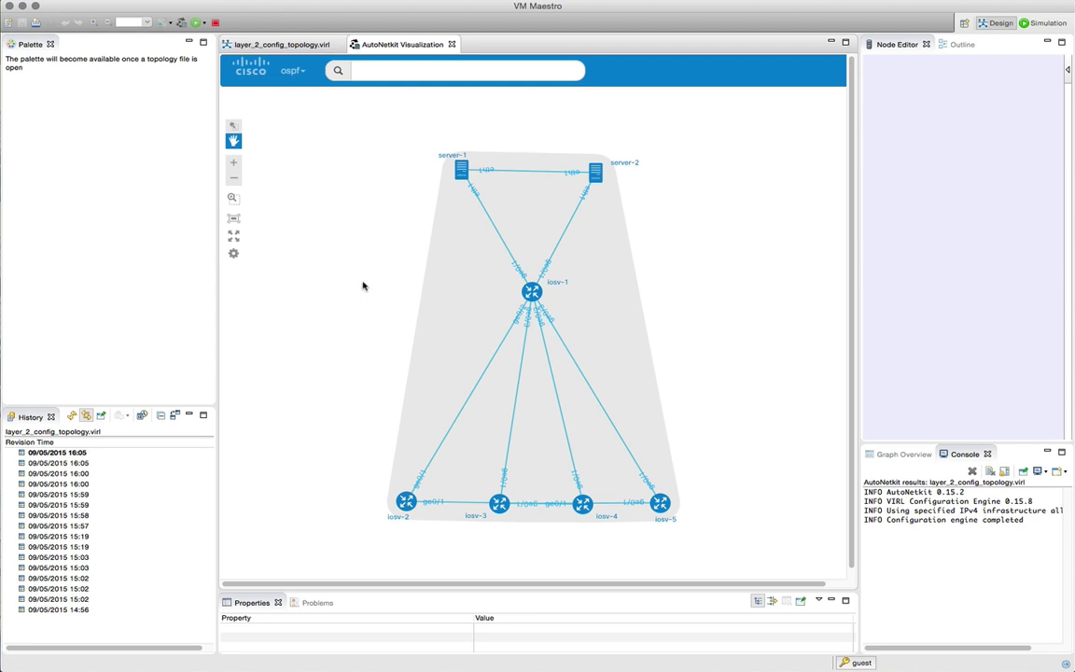
{"action": "left_click_drag", "start_coordinate": [499, 503], "coordinate": [502, 452]}
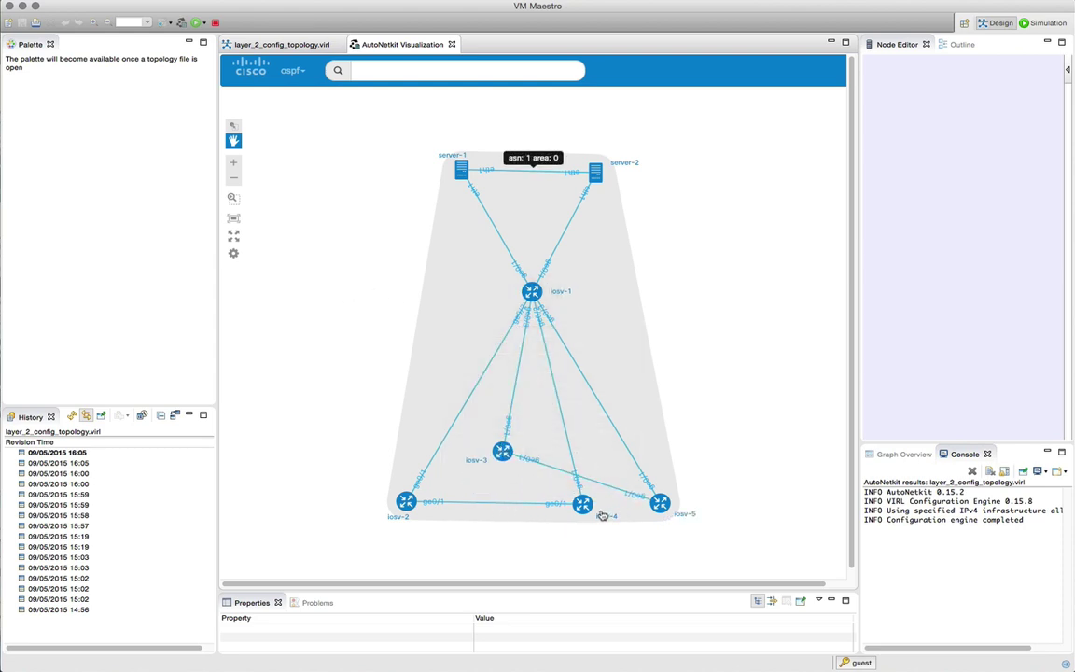
{"action": "mouse_move", "coordinate": [584, 506]}
{"action": "left_mouse_down"}
{"action": "mouse_move", "coordinate": [508, 501]}
{"action": "mouse_move", "coordinate": [479, 486]}
{"action": "mouse_move", "coordinate": [587, 483]}
{"action": "left_mouse_up"}
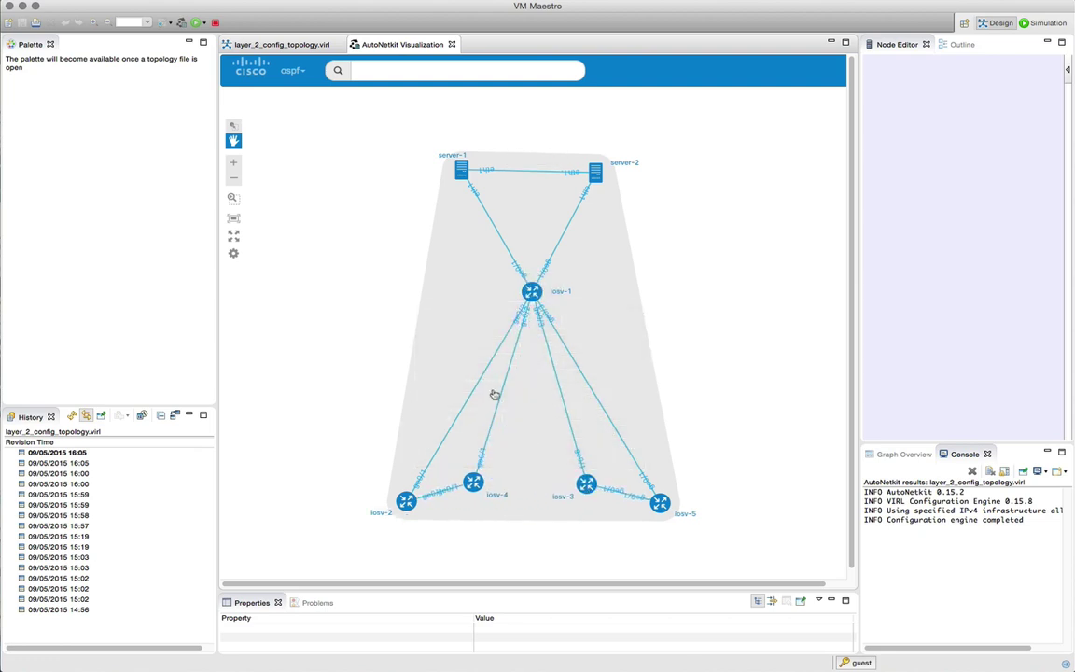
{"action": "left_click", "coordinate": [304, 71]}
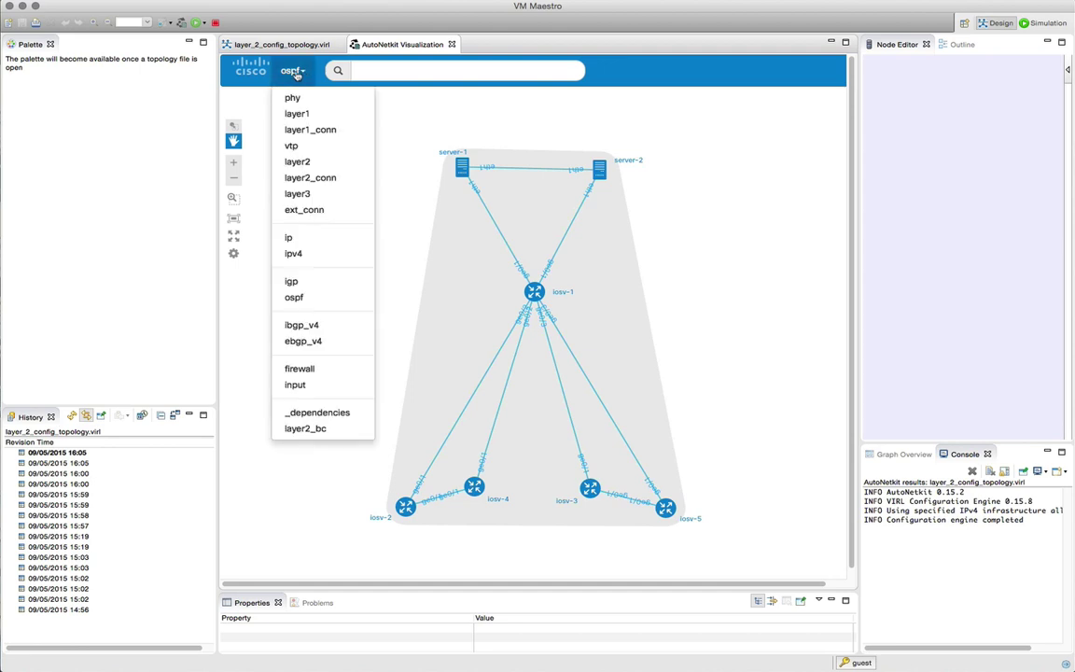
{"action": "left_click", "coordinate": [293, 97]}
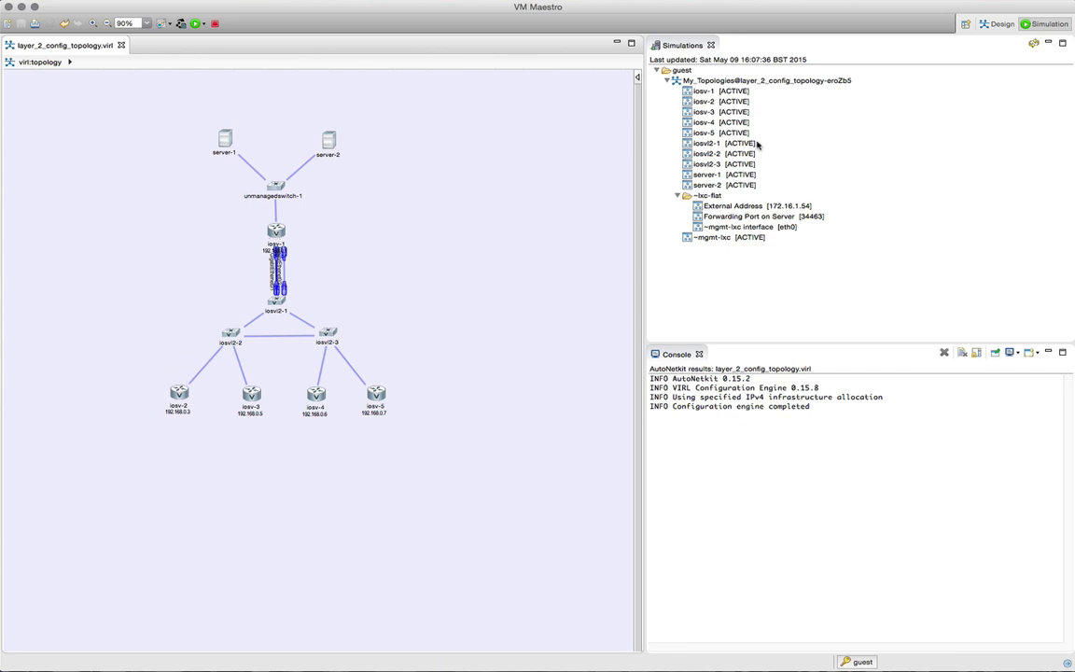
Step: Open a session to iosv-1's management address and accept its changed host key
{"action": "left_click", "coordinate": [715, 91]}
{"action": "right_click", "coordinate": [715, 91]}
{"action": "mouse_move", "coordinate": [732, 111]}
{"action": "left_click", "coordinate": [924, 95]}
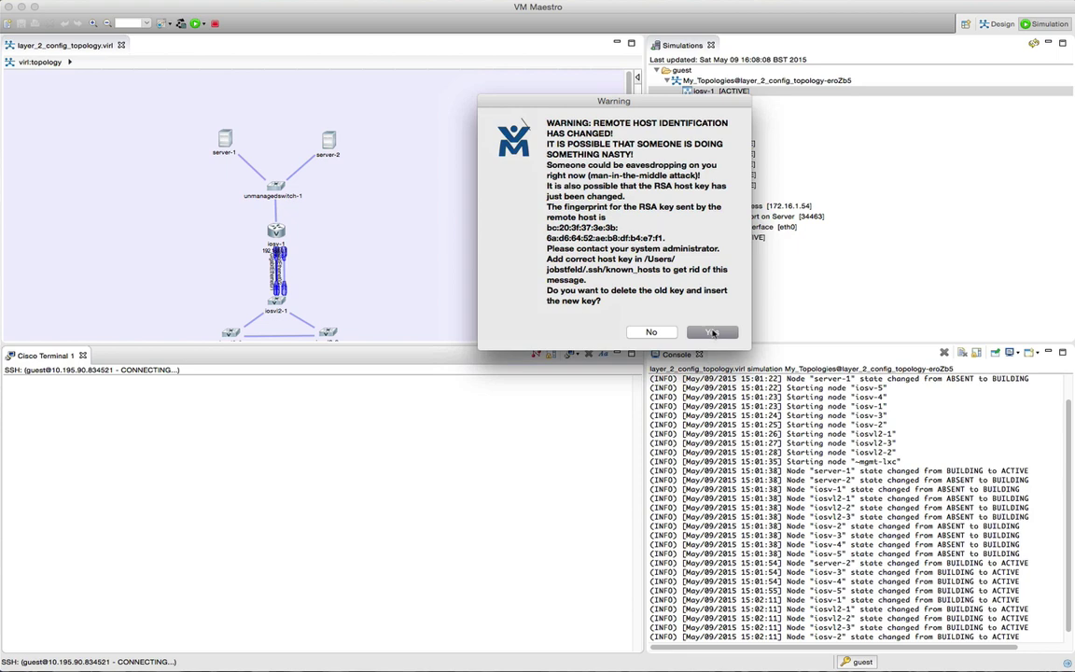
{"action": "left_click", "coordinate": [712, 333]}
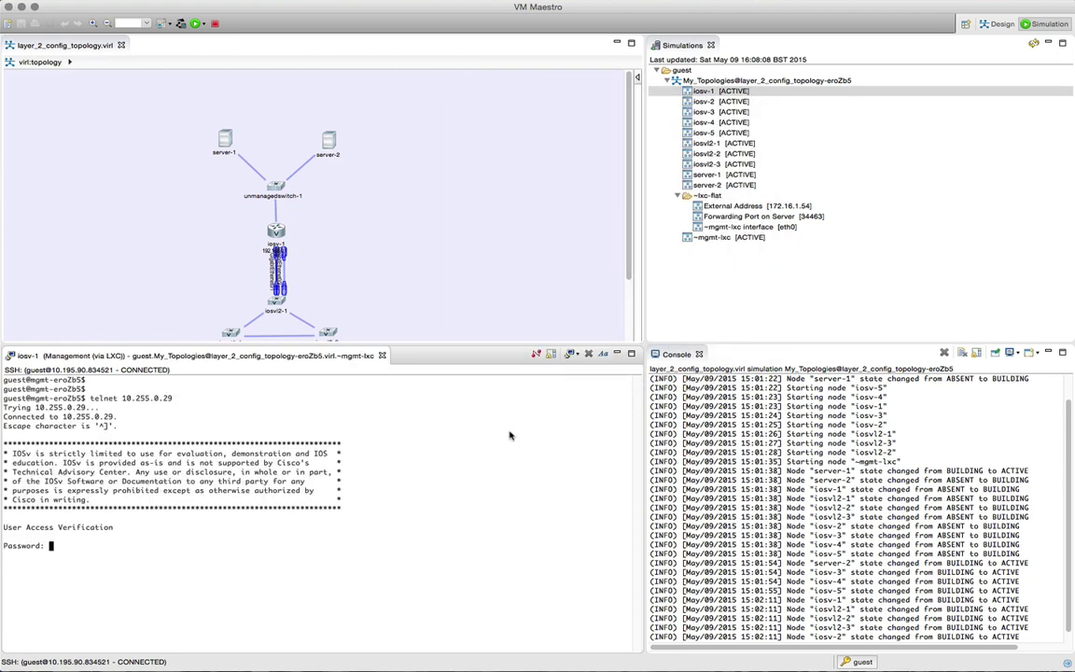
Step: Log in to iosv-1, enter enable mode with the enable password, and run show ip route
{"action": "key", "text": "Return"}
{"action": "type", "text": "en"}
{"action": "key", "text": "Return"}
{"action": "type", "text": "cisco"}
{"action": "key", "text": "Return"}
{"action": "type", "text": "show ip route"}
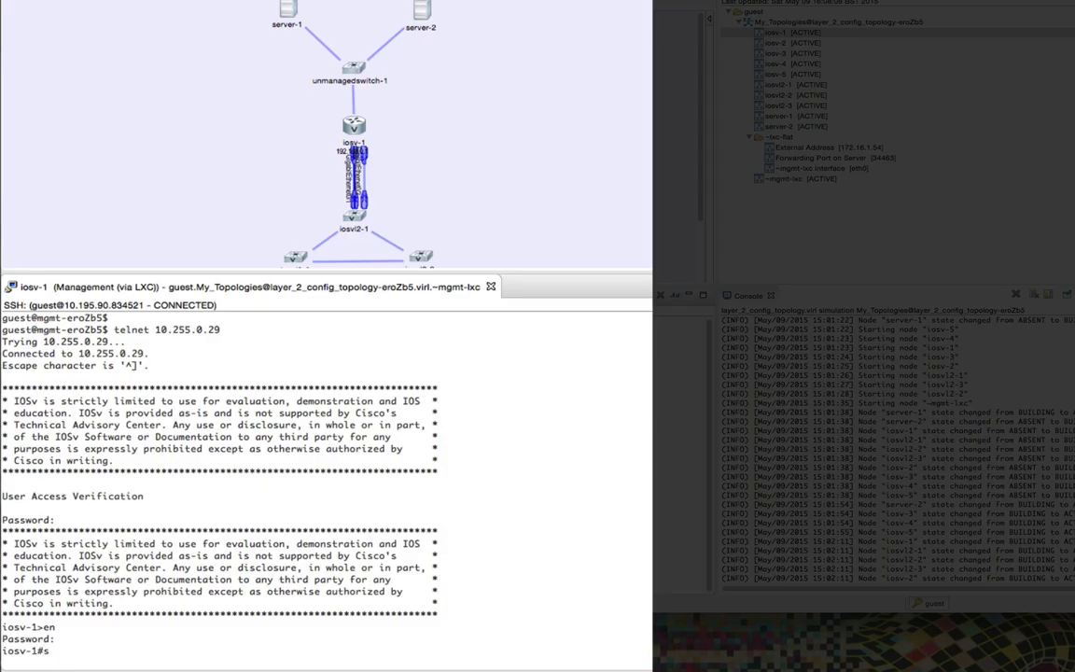
{"action": "key", "text": "Return"}
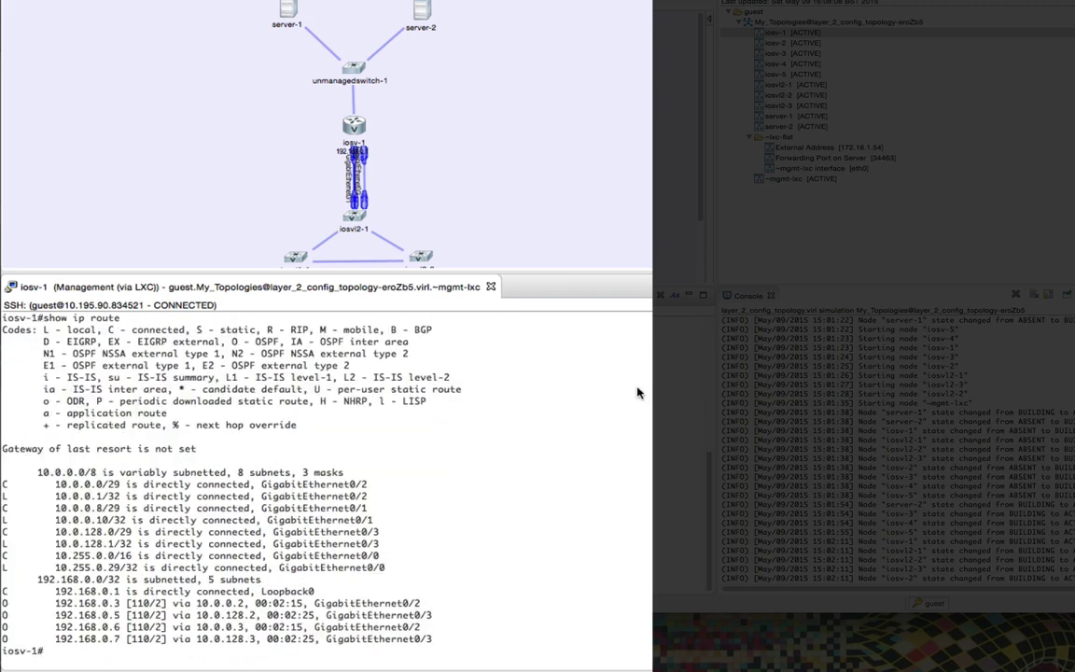
{"action": "scroll", "coordinate": [644, 154], "scroll_direction": "down", "scroll_amount": 5}
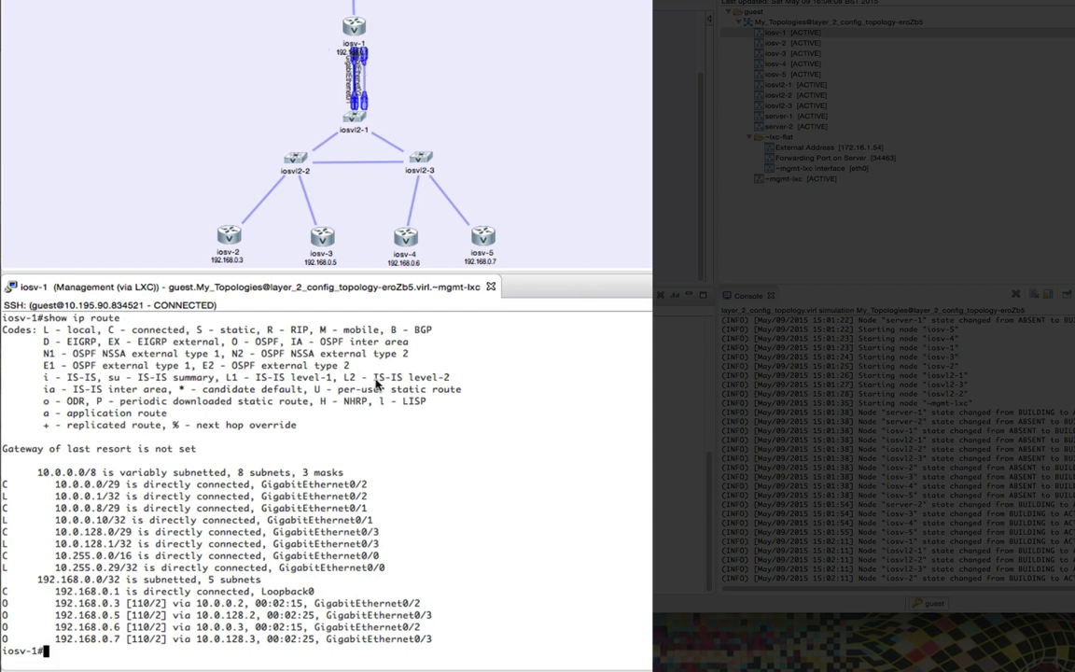
Step: Run show running and page down to the GigabitEthernet interface section
{"action": "type", "text": "show running"}
{"action": "key", "text": "Return"}
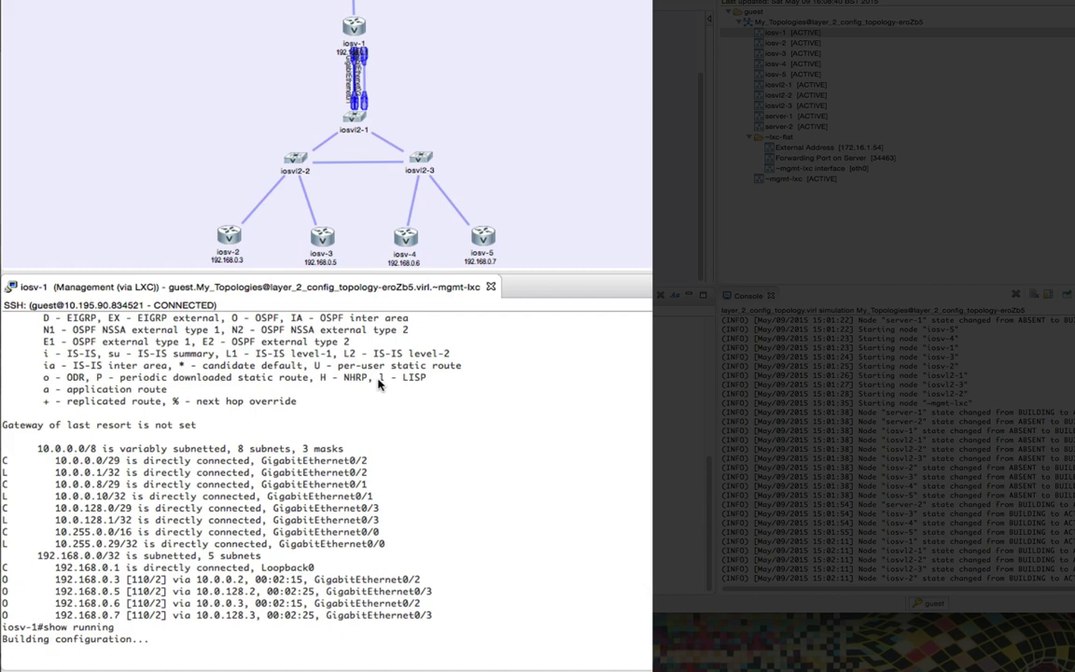
{"action": "key", "text": "space"}
{"action": "key", "text": "space"}
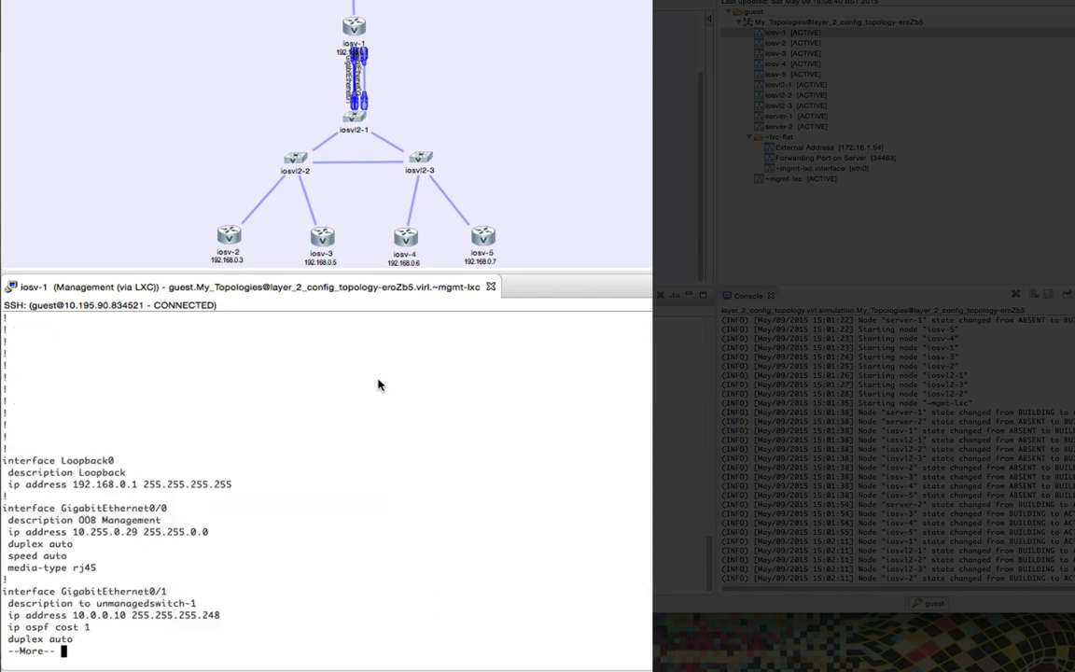
{"action": "scroll", "coordinate": [350, 403], "scroll_direction": "up", "scroll_amount": 3}
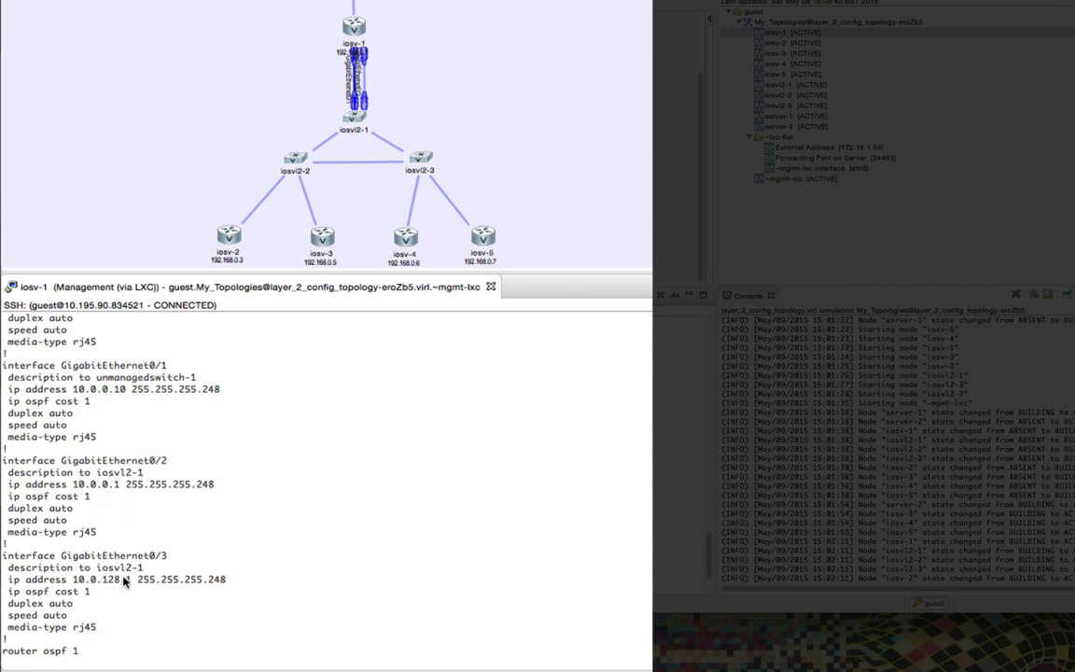
{"action": "scroll", "coordinate": [124, 580], "scroll_direction": "down", "scroll_amount": 3}
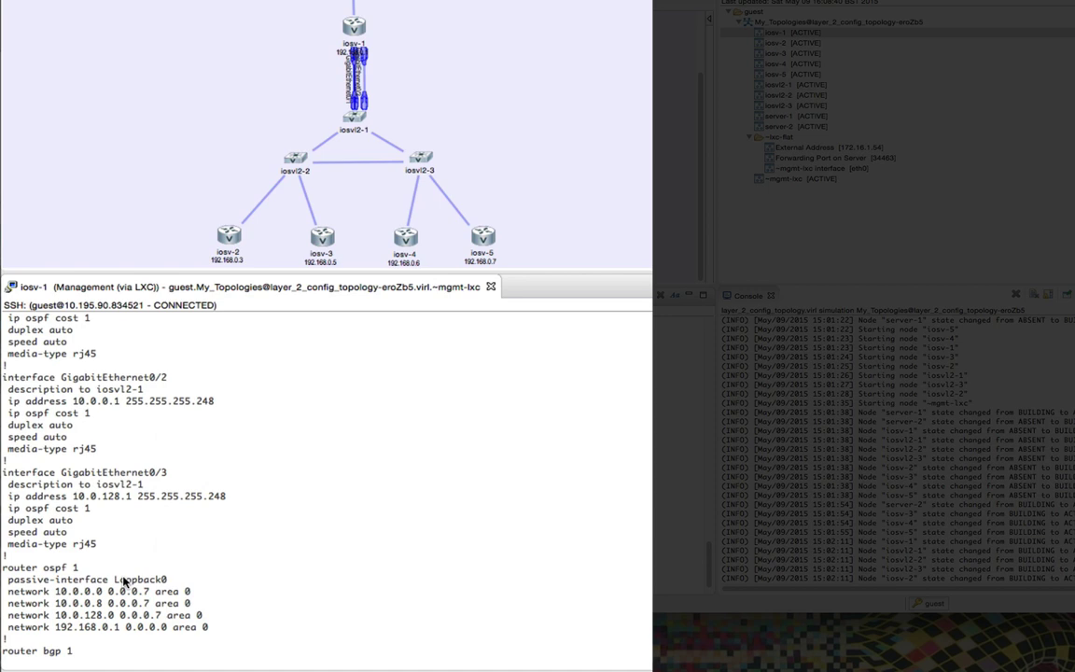
Step: Enter conf t, remove the IP address from Gi0/2, and shut it down
{"action": "scroll", "coordinate": [124, 580], "scroll_direction": "down", "scroll_amount": 3}
{"action": "type", "text": "conf t"}
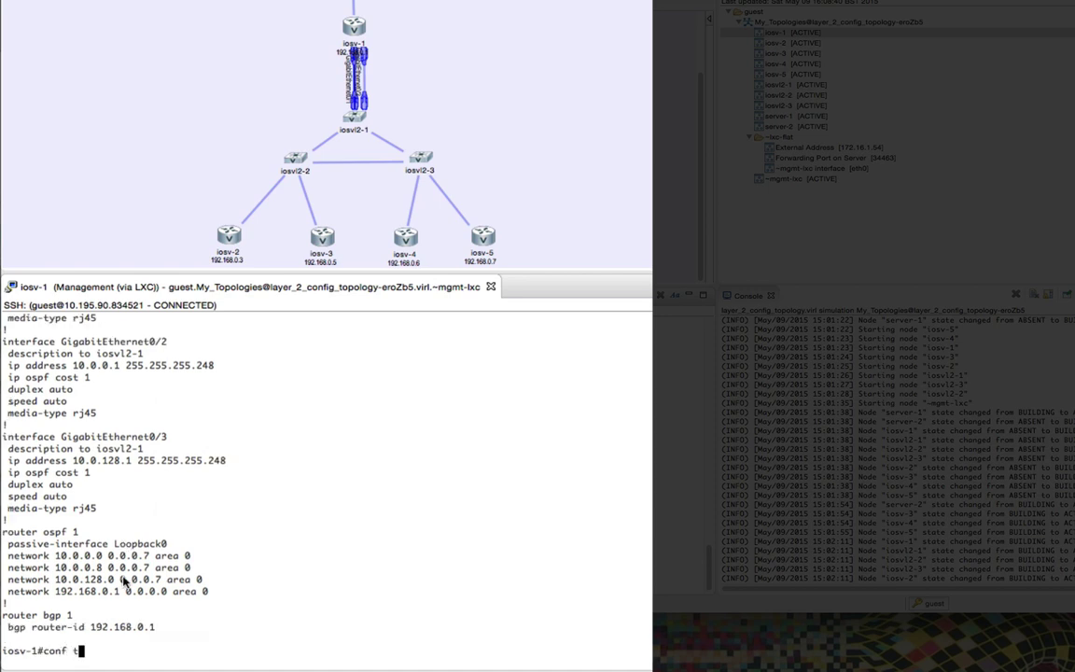
{"action": "key", "text": "Return"}
{"action": "type", "text": "int gi 0/"}
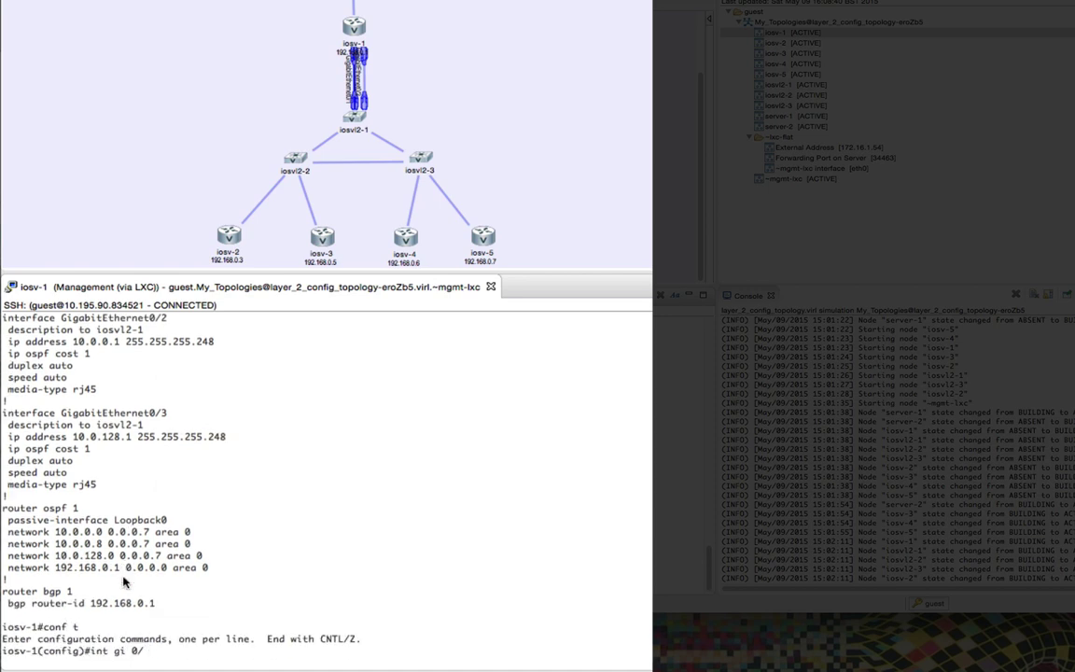
{"action": "type", "text": "2"}
{"action": "key", "text": "Return"}
{"action": "type", "text": "no ip add"}
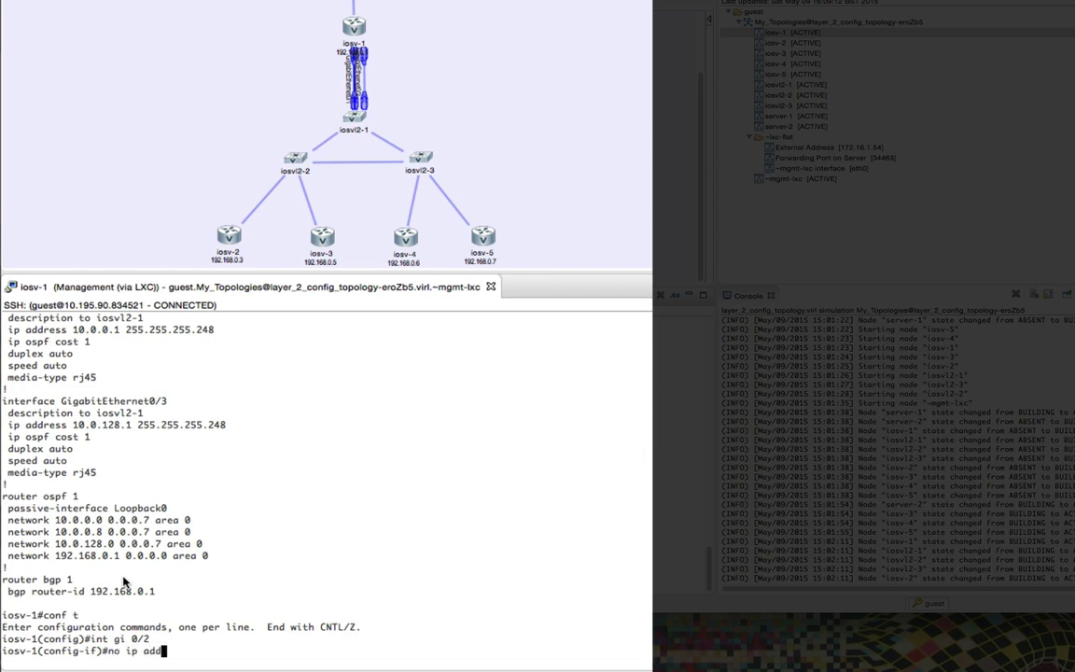
{"action": "key", "text": "Tab"}
{"action": "key", "text": "Return"}
{"action": "type", "text": "shuw"}
{"action": "key", "text": "BackSpace"}
{"action": "type", "text": "t"}
{"action": "key", "text": "Return"}
Step: Remove the IP address from interface Gi0/3
{"action": "type", "text": "int gi 0/3"}
{"action": "key", "text": "Return"}
{"action": "type", "text": "no ip ad"}
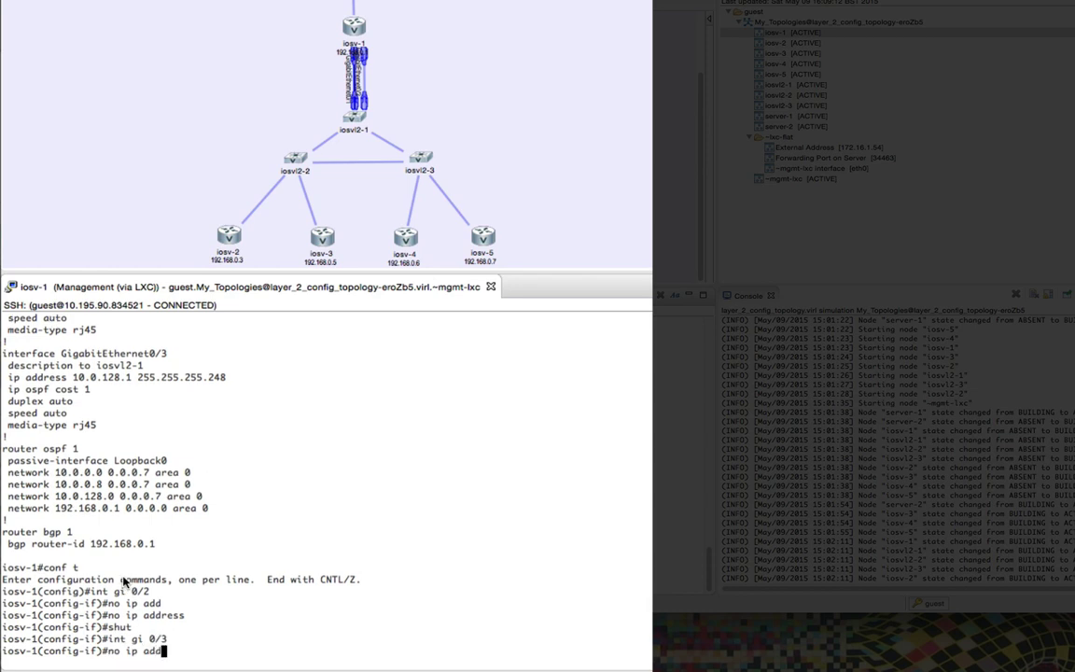
{"action": "type", "text": "d"}
{"action": "key", "text": "Return"}
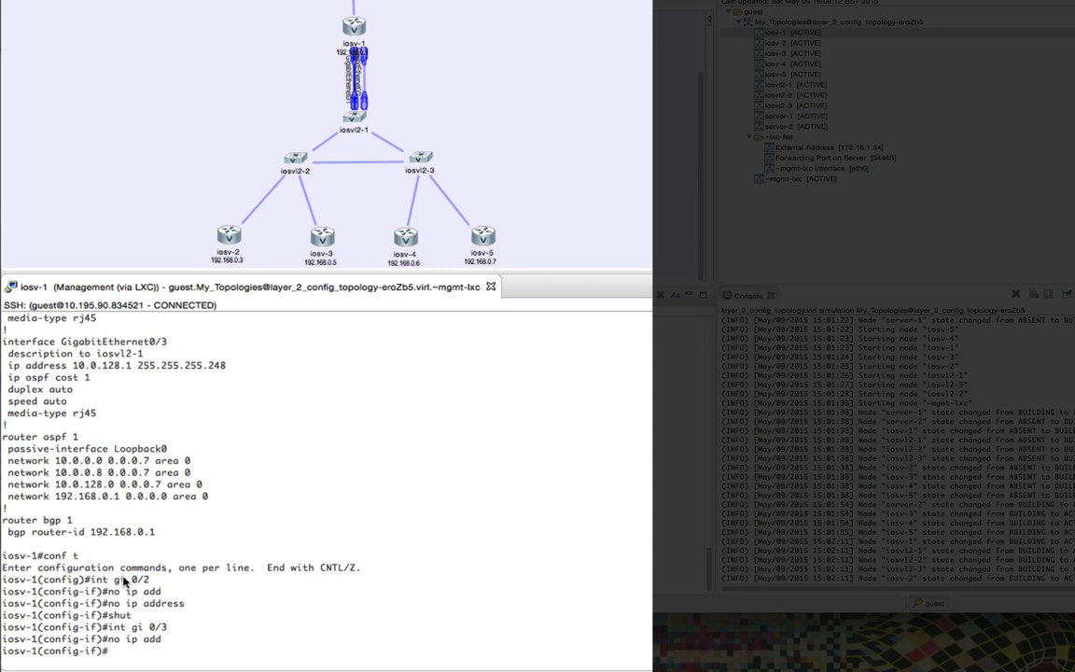
Step: Create subinterface Gi0/3.10 with encapsulation dot1Q 10
{"action": "type", "text": "int gi 0/3.10"}
{"action": "key", "text": "Return"}
{"action": "type", "text": "encapsulation d"}
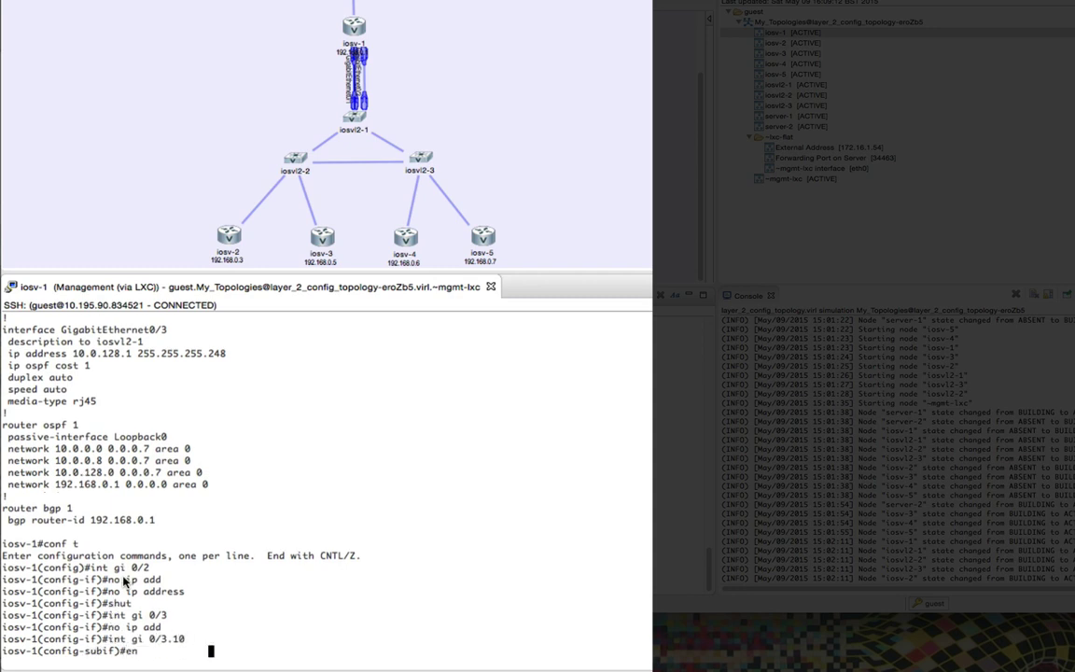
{"action": "key", "text": "Tab"}
{"action": "type", "text": "do"}
{"action": "key", "text": "Tab"}
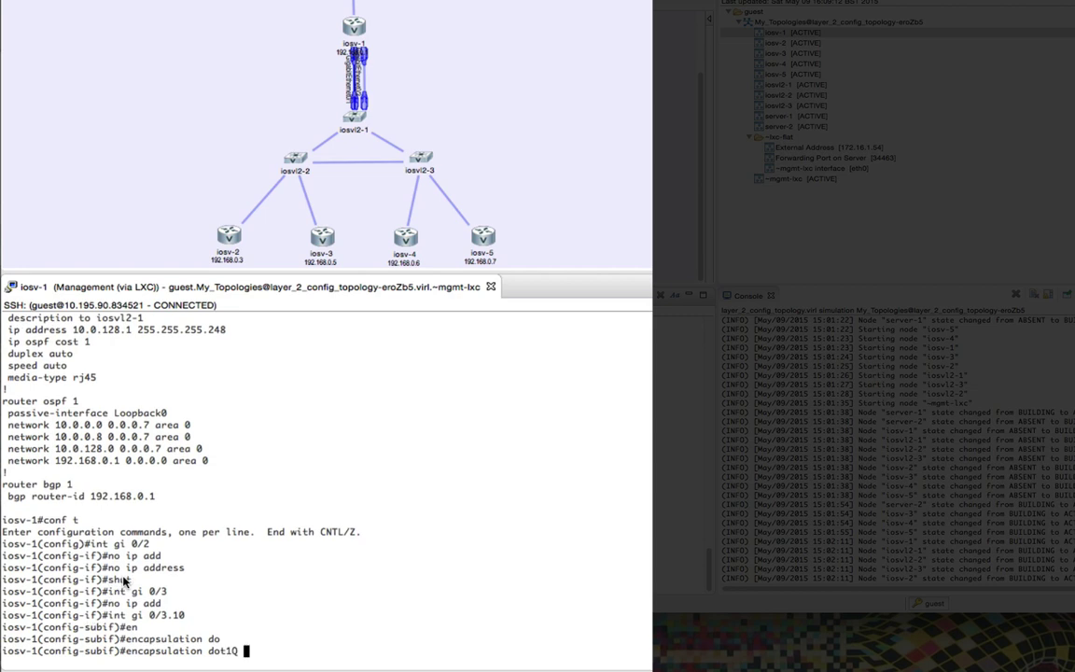
{"action": "type", "text": "10"}
{"action": "key", "text": "Return"}
{"action": "key", "text": "BackSpace"}
{"action": "scroll", "coordinate": [710, 556], "scroll_direction": "up", "scroll_amount": 5}
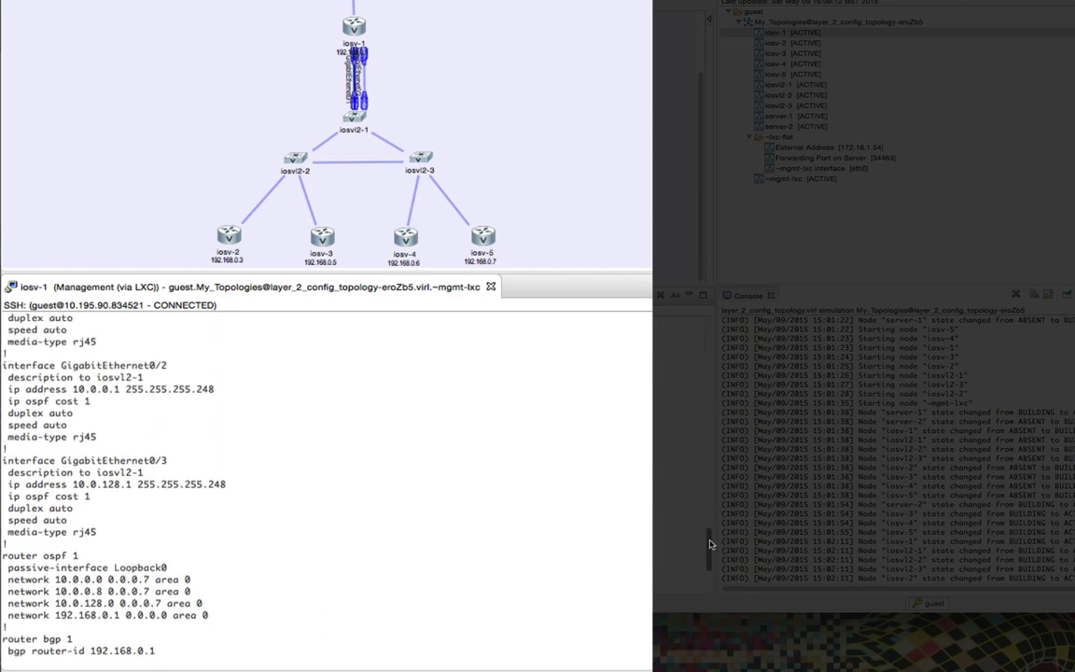
Step: Paste the 10.0.0.1 address line onto Gi0/3.10 and set its OSPF cost to 1
{"action": "left_click_drag", "start_coordinate": [13, 394], "coordinate": [213, 393]}
{"action": "right_click", "coordinate": [214, 392]}
{"action": "left_click", "coordinate": [311, 402]}
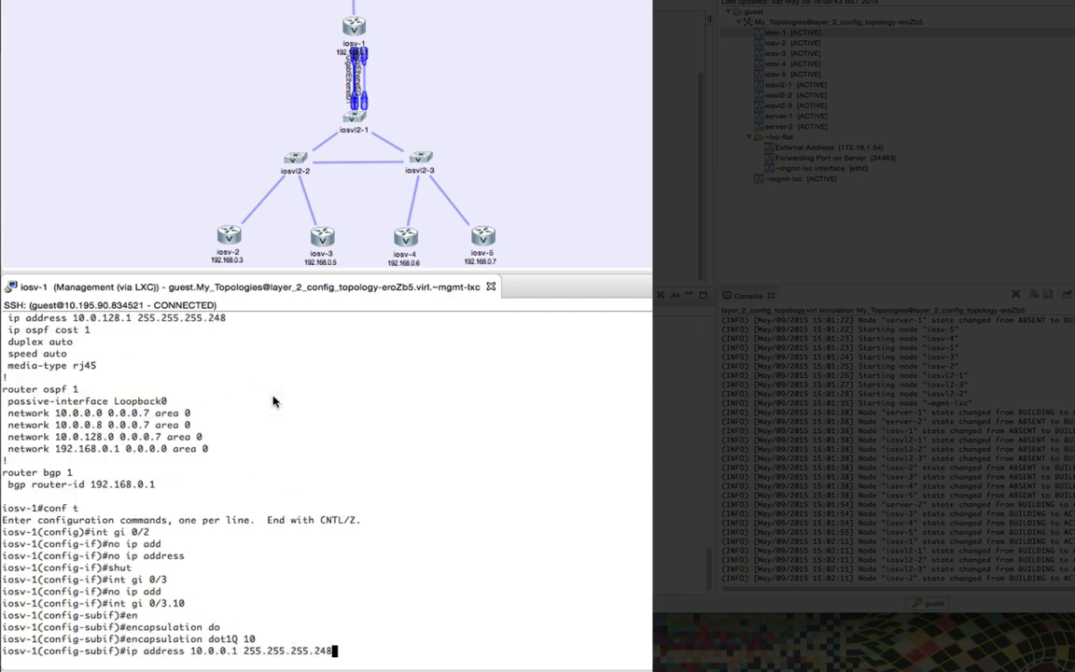
{"action": "type", "text": "i pos"}
{"action": "key", "text": "Return"}
{"action": "type", "text": "i p osp"}
{"action": "key", "text": "Tab"}
{"action": "type", "text": "co"}
{"action": "key", "text": "Tab"}
{"action": "type", "text": "1"}
{"action": "key", "text": "Return"}
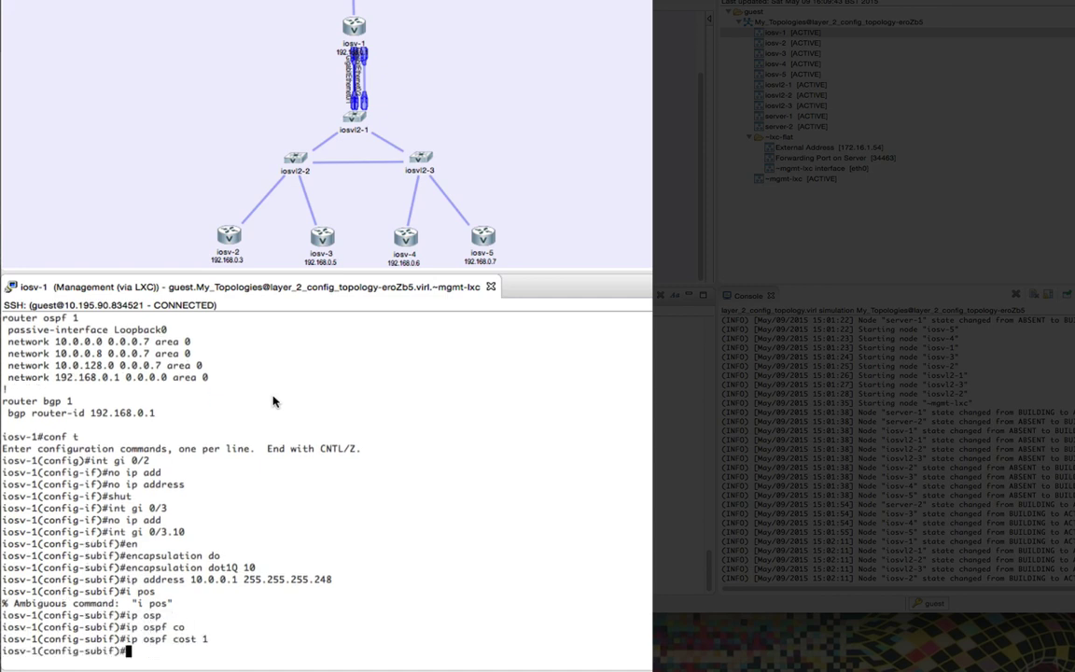
Step: Create subinterface Gi0/3.20 with encapsulation dot1Q 20
{"action": "type", "text": "int gi 0/3.20"}
{"action": "key", "text": "Return"}
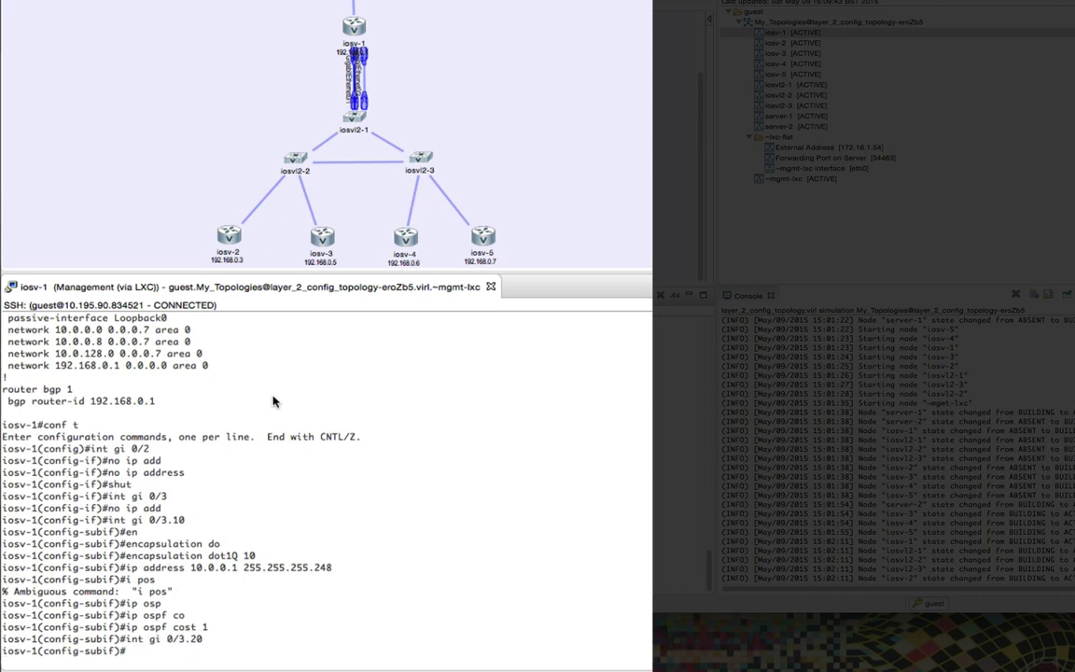
{"action": "type", "text": "encapsulation"}
{"action": "key", "text": "Tab"}
{"action": "type", "text": "do"}
{"action": "key", "text": "Tab"}
{"action": "type", "text": "2"}
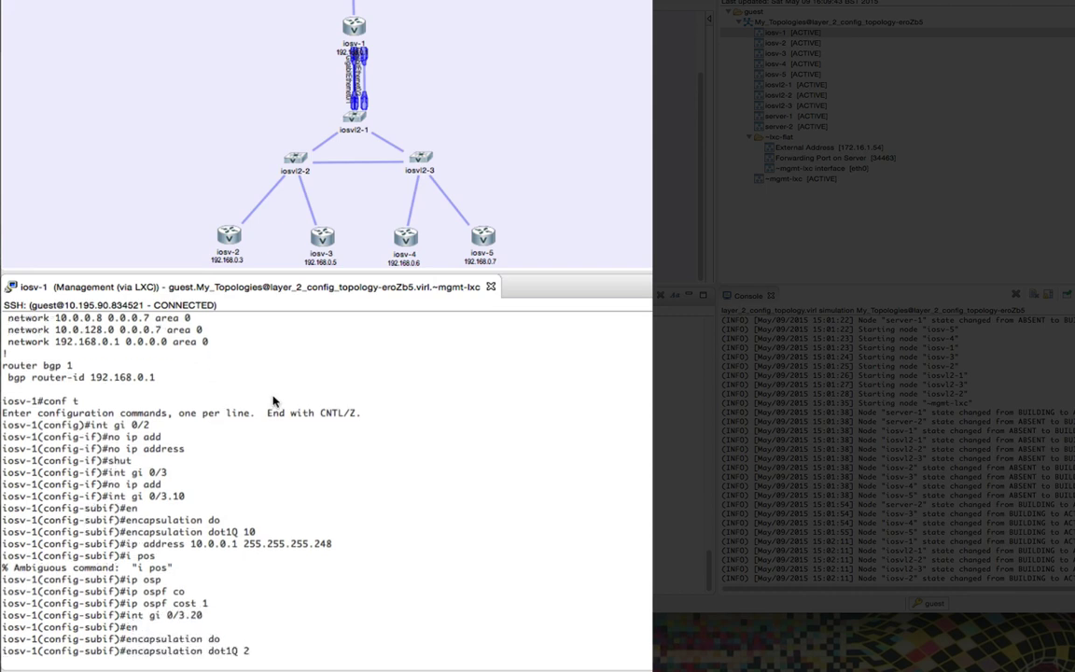
{"action": "type", "text": "0"}
{"action": "key", "text": "Return"}
{"action": "scroll", "coordinate": [236, 429], "scroll_direction": "up", "scroll_amount": 8}
Step: Paste the 10.0.128.1 address line onto Gi0/3.20 and set ip ospf cost 1
{"action": "left_click_drag", "start_coordinate": [11, 438], "coordinate": [222, 439]}
{"action": "right_click", "coordinate": [220, 438]}
{"action": "right_click", "coordinate": [269, 400]}
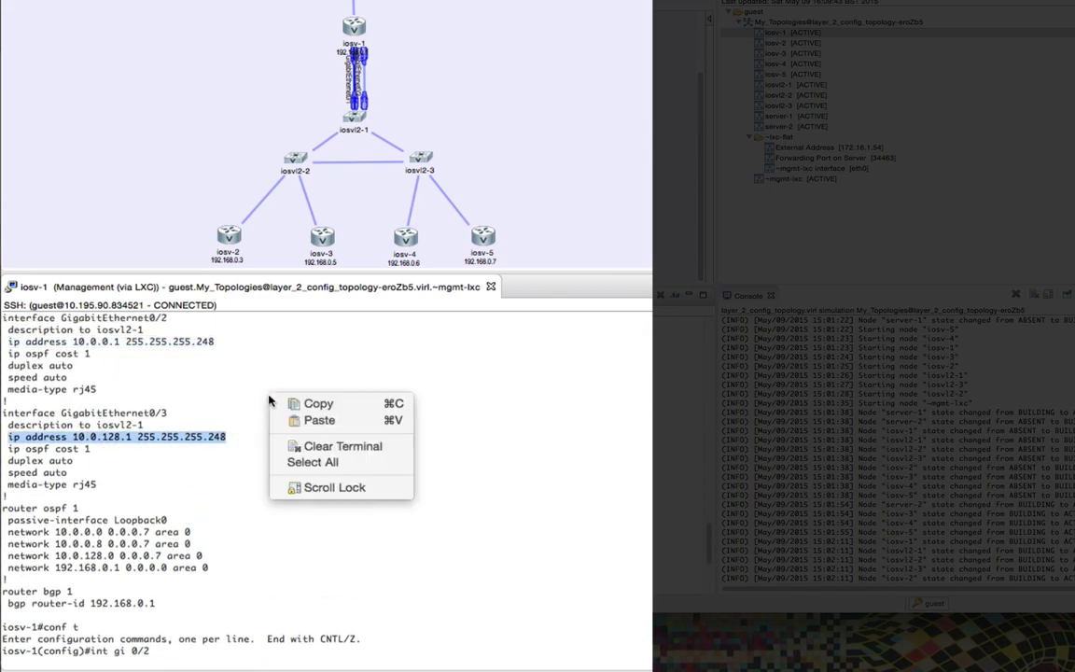
{"action": "left_click", "coordinate": [285, 419]}
{"action": "key", "text": "Return"}
{"action": "type", "text": "ip ospf cost 1"}
{"action": "key", "text": "Return"}
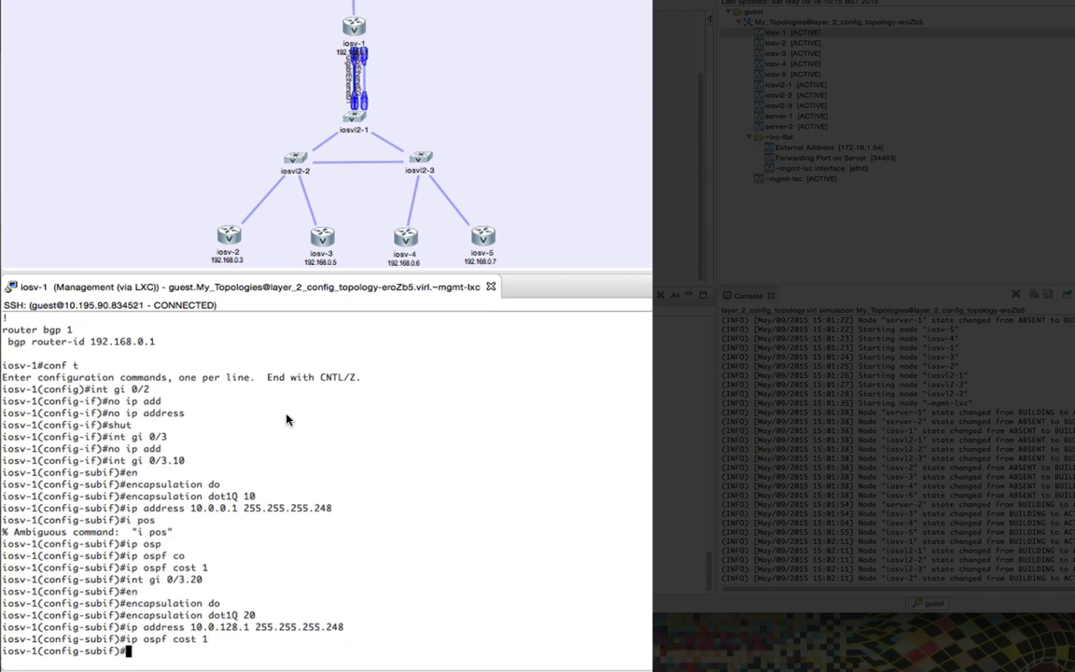
Step: Exit configuration mode and display the updated routing table with show ip route
{"action": "type", "text": "exit"}
{"action": "key", "text": "Return"}
{"action": "type", "text": "exit"}
{"action": "key", "text": "Return"}
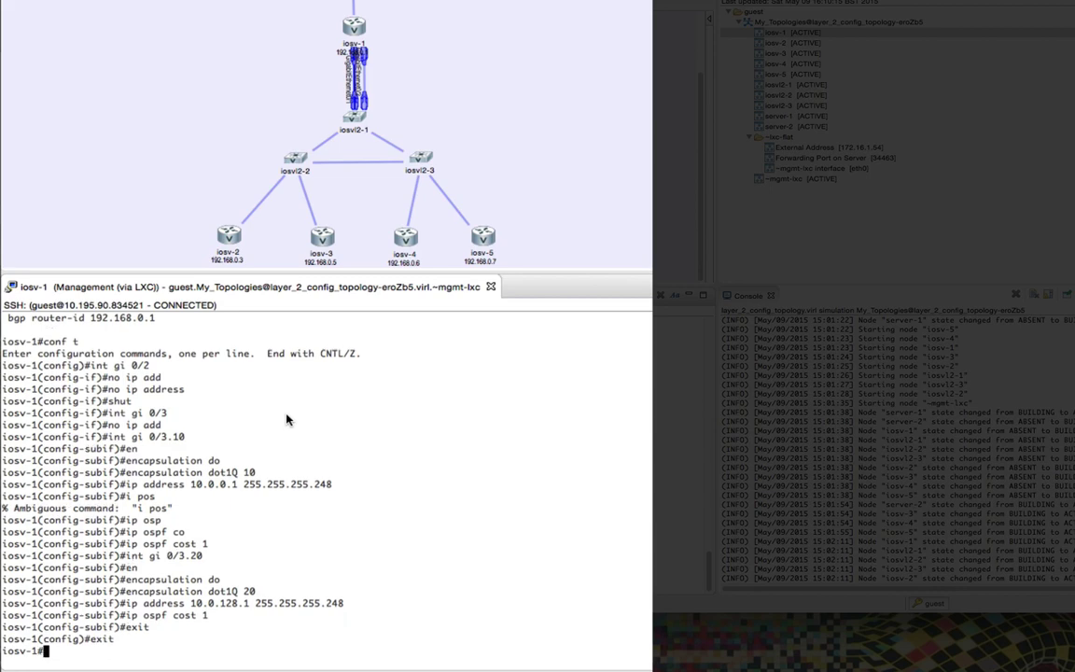
{"action": "type", "text": "show ip route"}
{"action": "key", "text": "Return"}
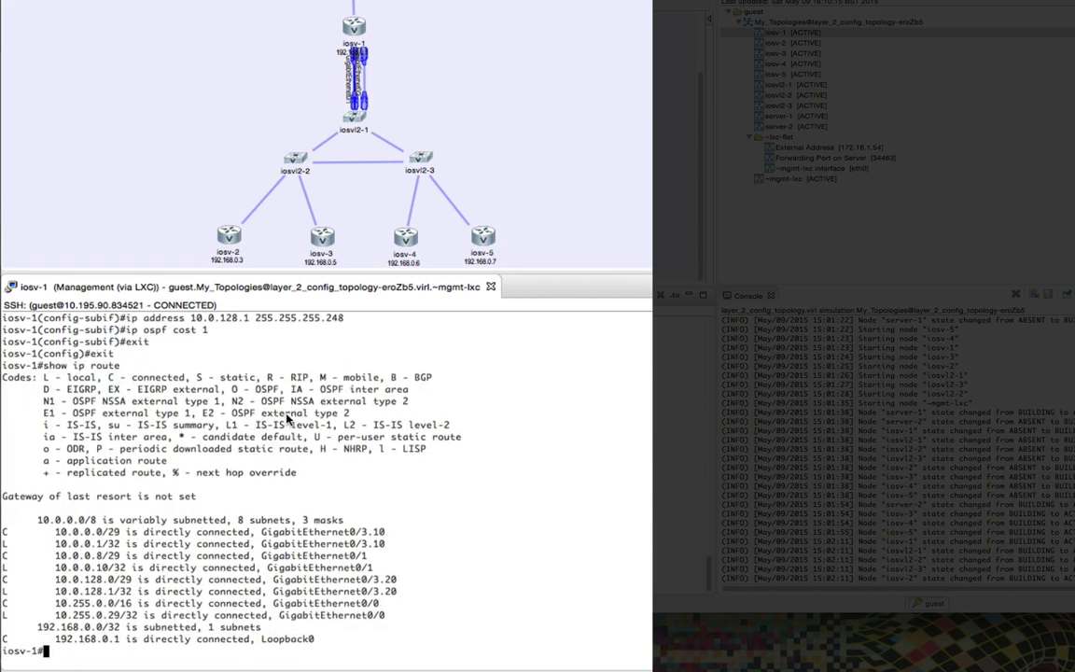
Step: Open an SSH management console to iosvl2-1 and widen its terminal pane
{"action": "scroll", "coordinate": [346, 427], "scroll_direction": "up", "scroll_amount": 5}
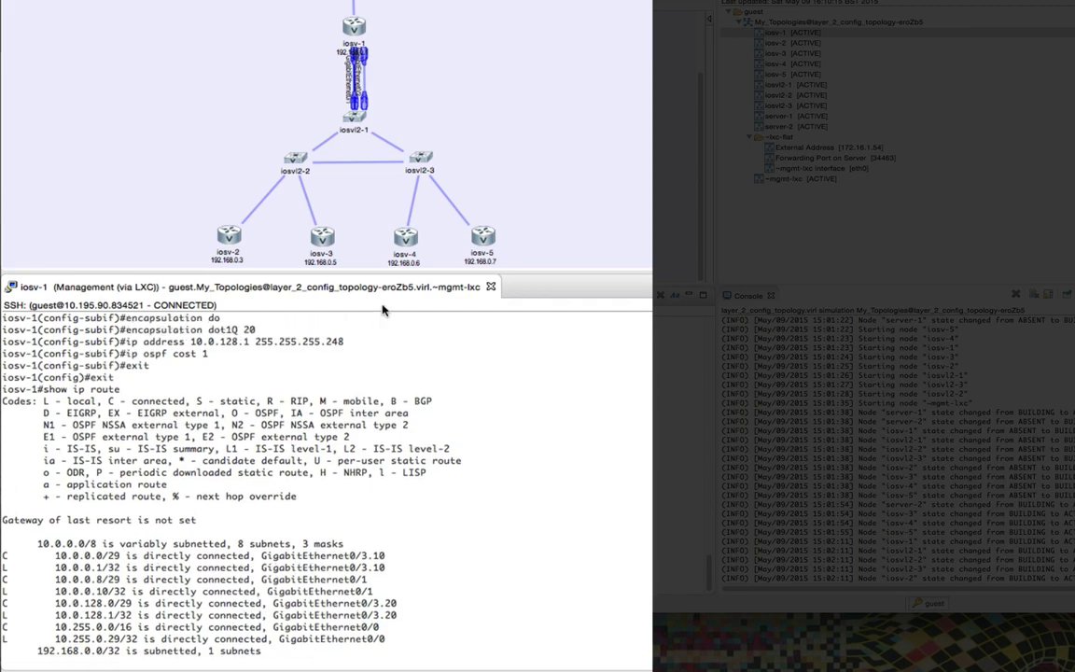
{"action": "scroll", "coordinate": [346, 427], "scroll_direction": "down", "scroll_amount": 5}
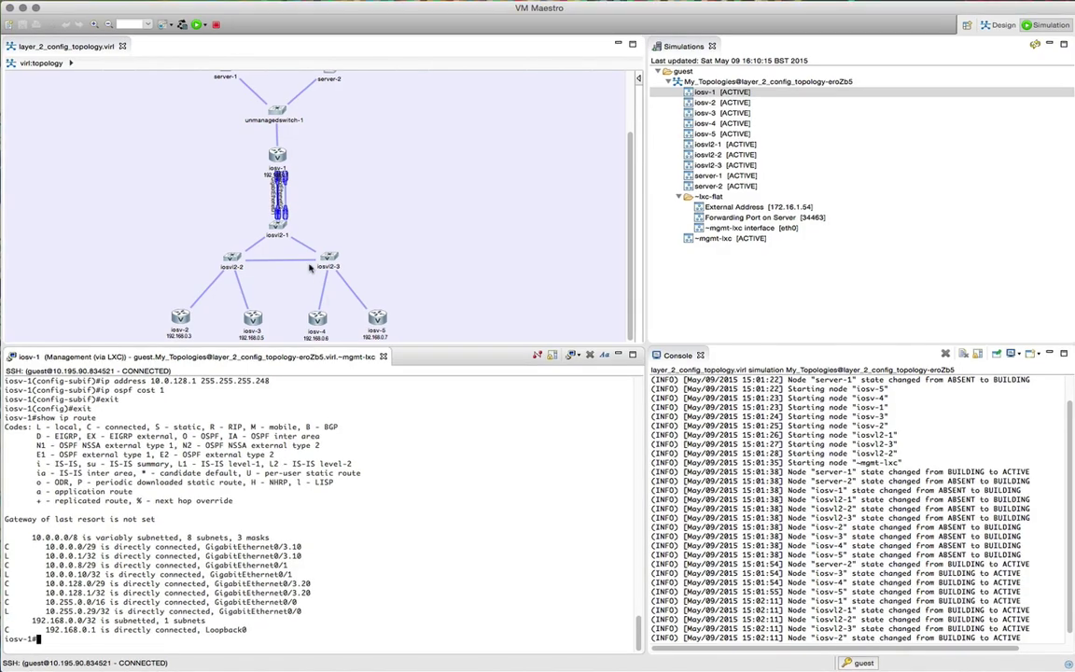
{"action": "right_click", "coordinate": [711, 146]}
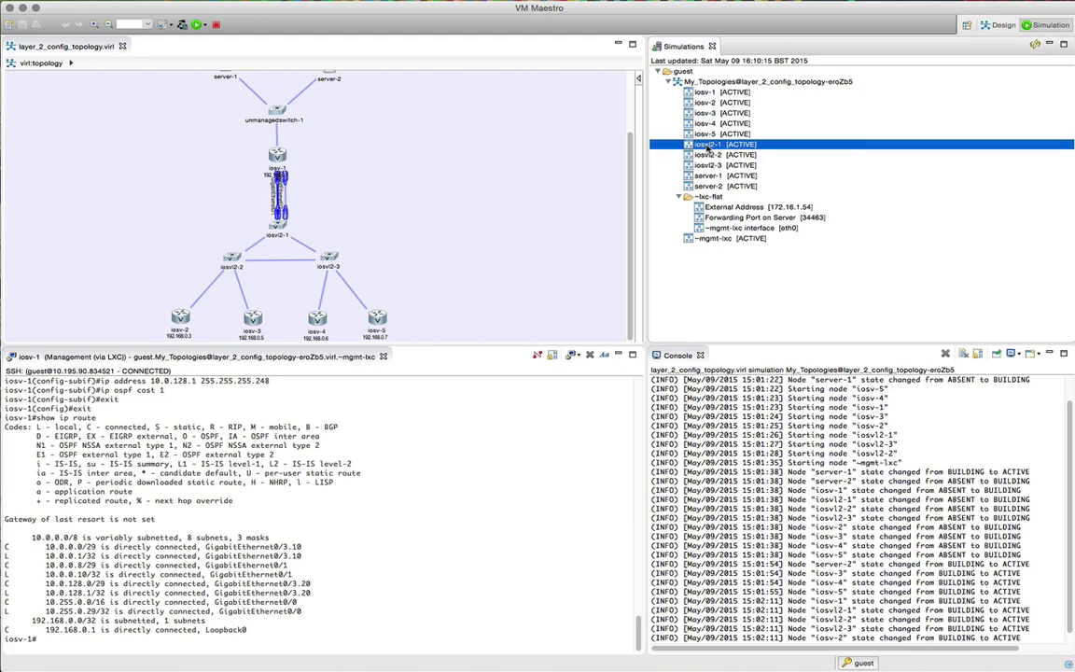
{"action": "mouse_move", "coordinate": [712, 149]}
{"action": "left_click", "coordinate": [919, 150]}
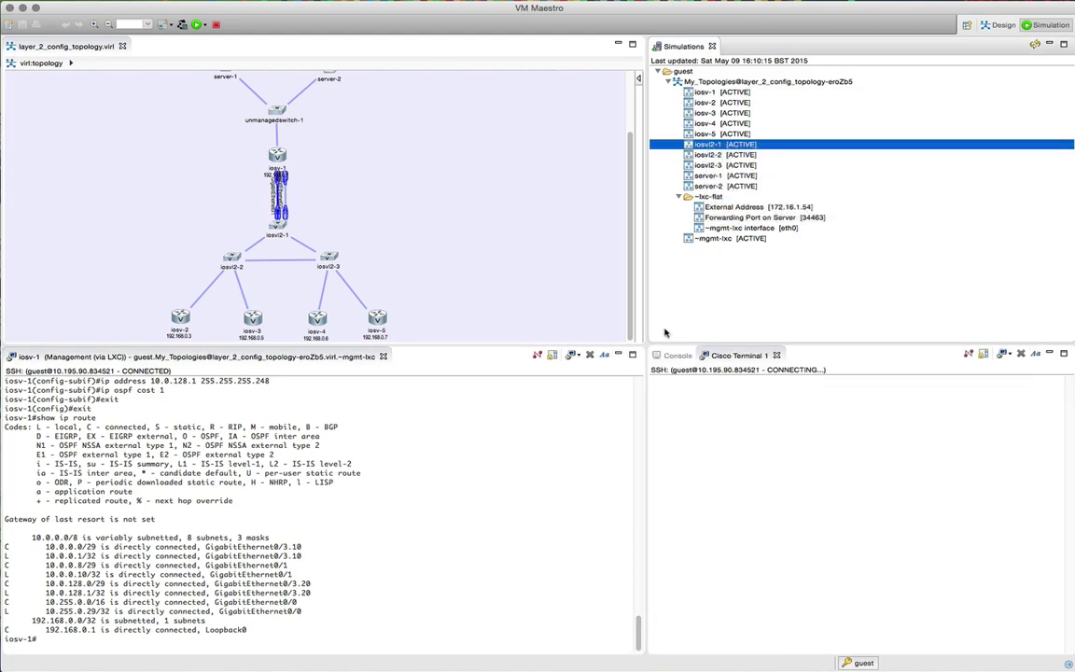
{"action": "left_click_drag", "start_coordinate": [643, 437], "coordinate": [535, 440]}
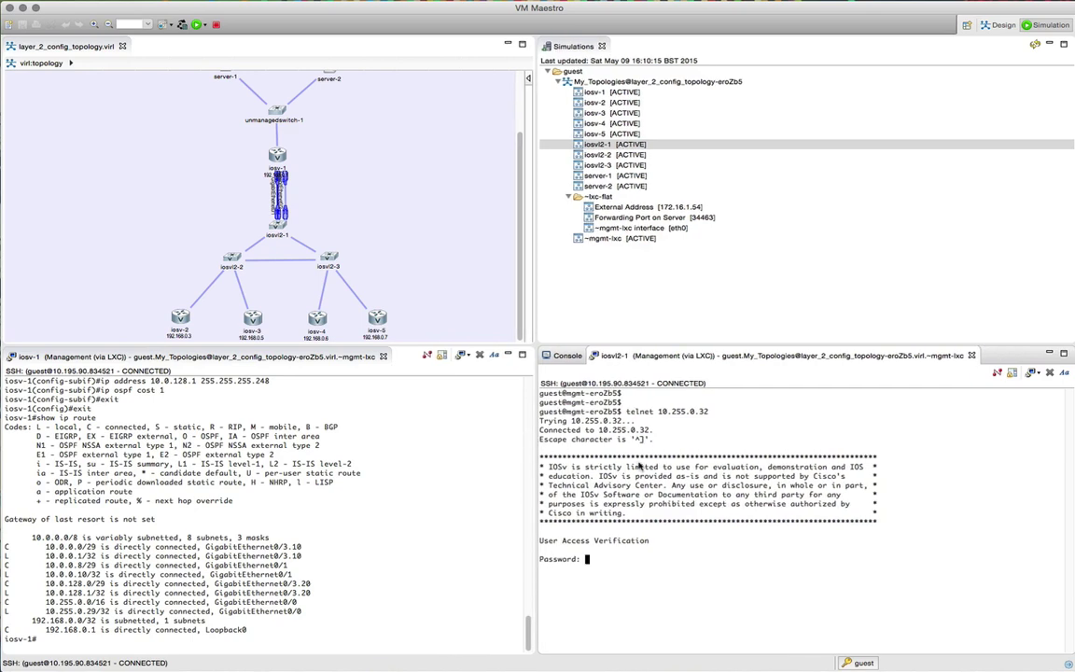
Step: Log in to iosvl2-1, enable with its password, and start show running-config
{"action": "key", "text": "Return"}
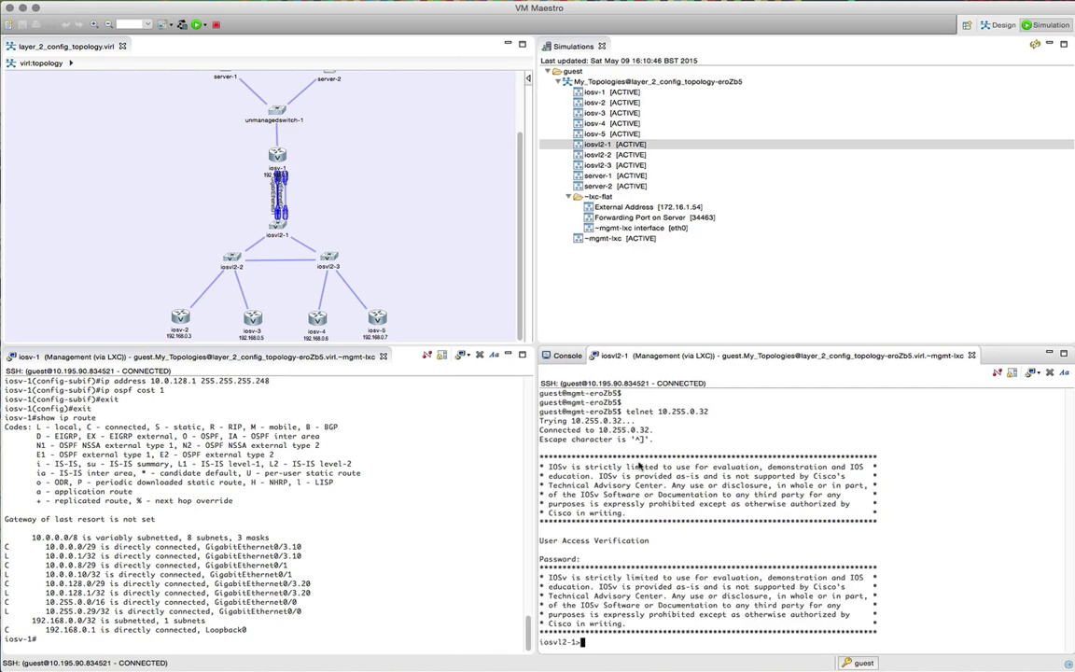
{"action": "type", "text": "en"}
{"action": "key", "text": "Return"}
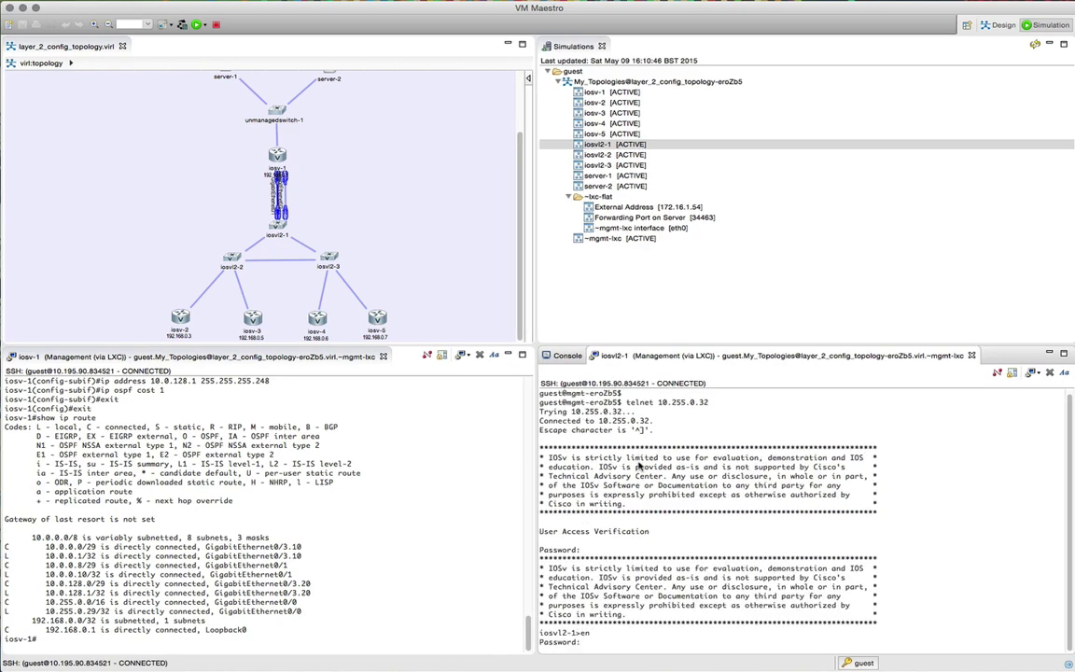
{"action": "key", "text": "Return"}
{"action": "type", "text": "show "}
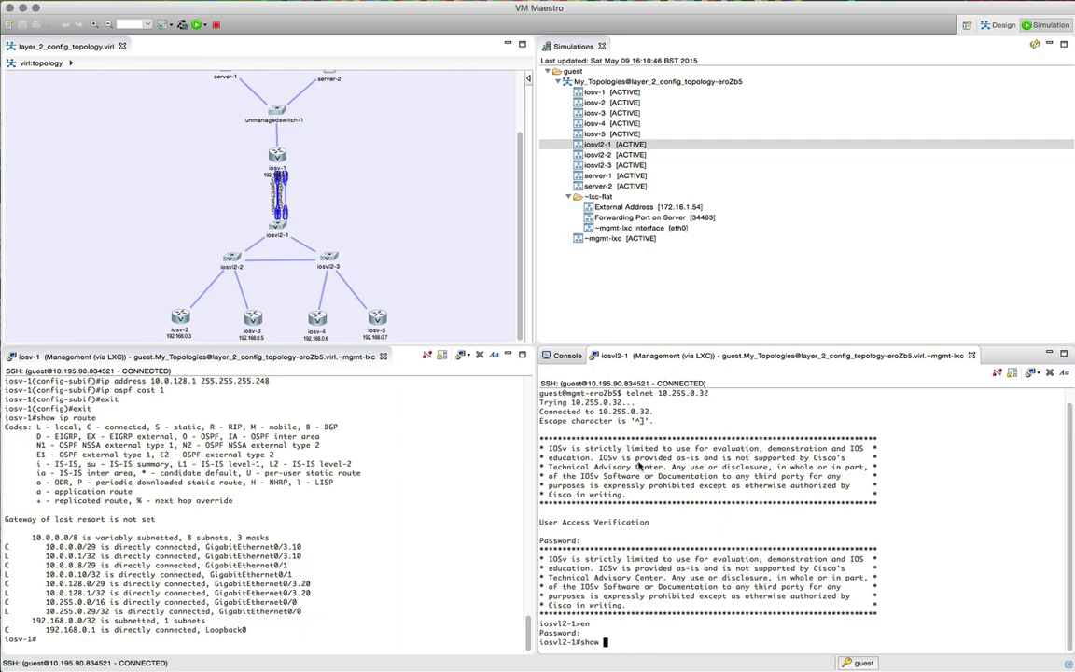
{"action": "type", "text": "ru"}
{"action": "key", "text": "Tab"}
Step: Page through iosvl2-1's running configuration, then enter global configuration mode with conf t
{"action": "key", "text": "Return"}
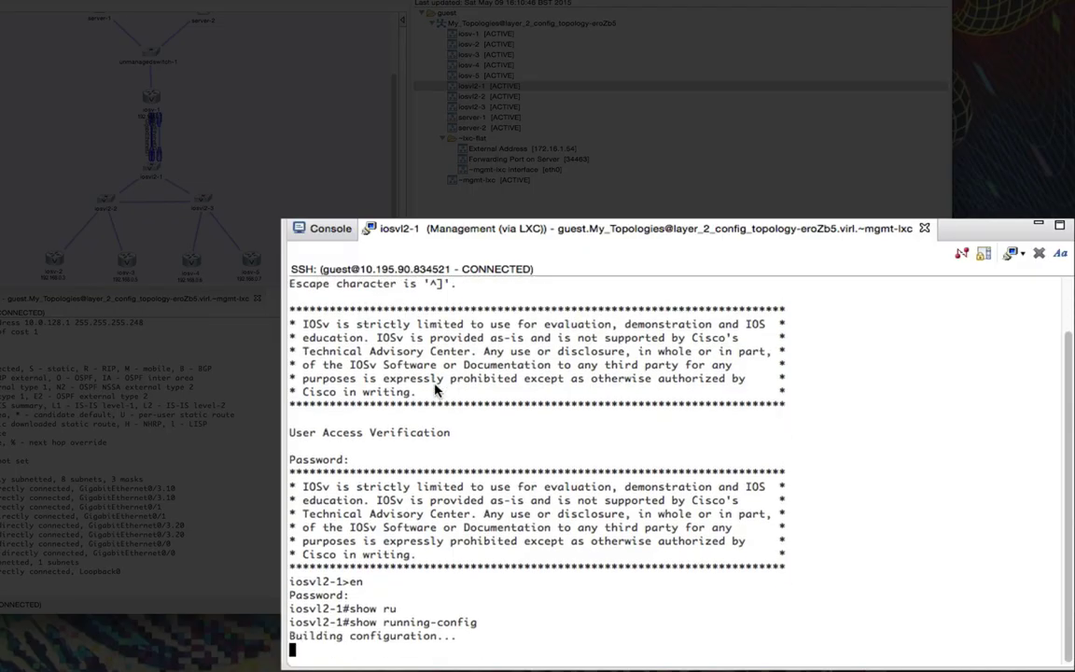
{"action": "key", "text": "space"}
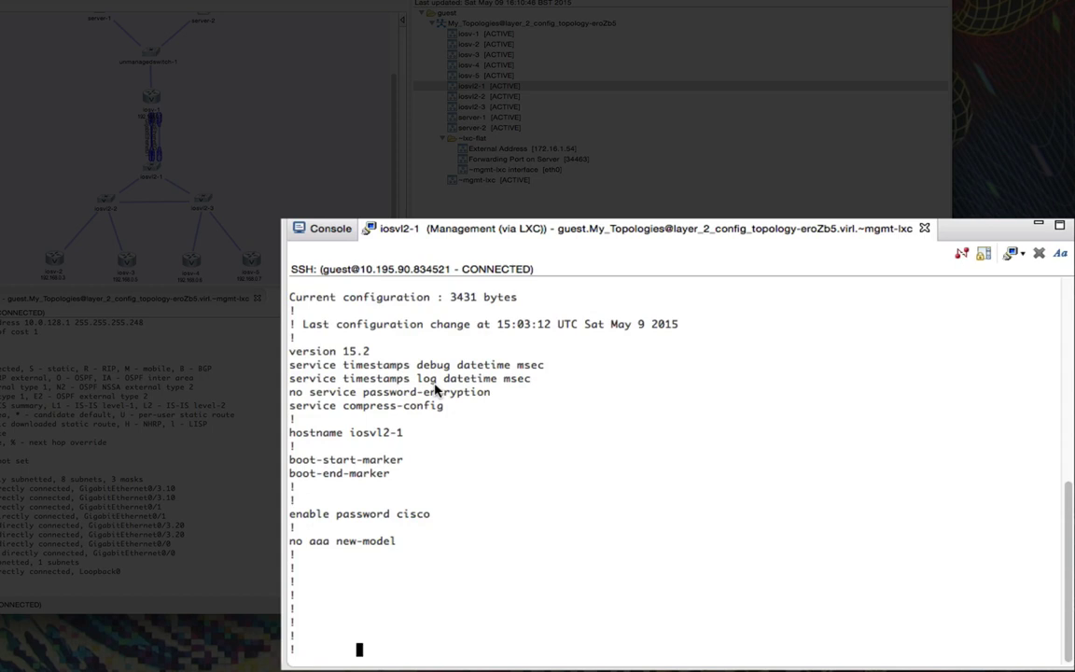
{"action": "key", "text": "space"}
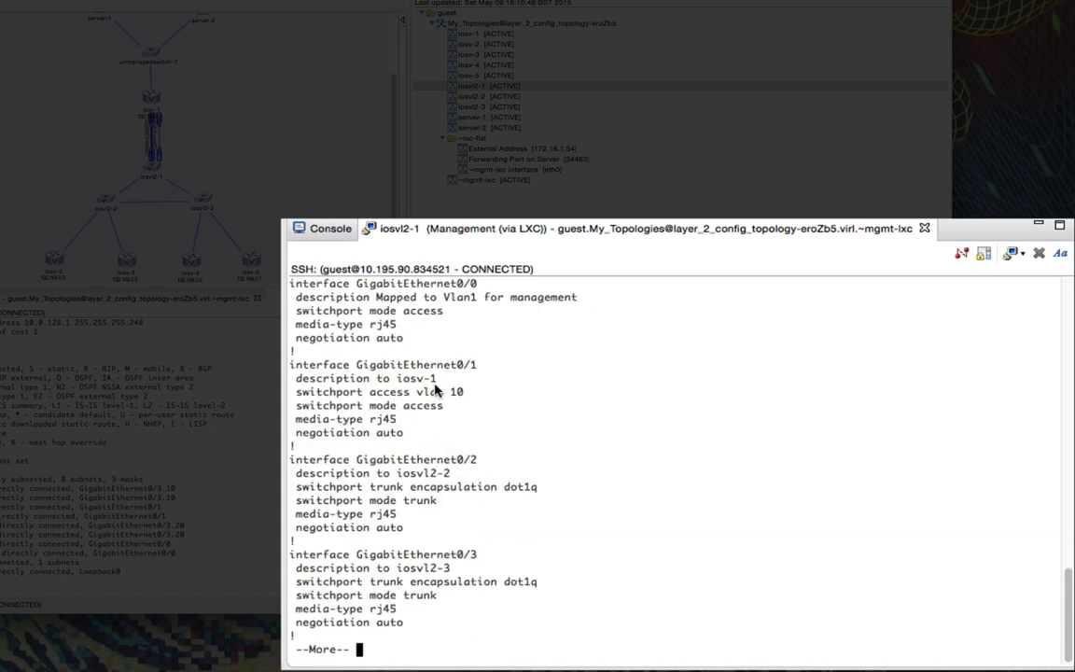
{"action": "key", "text": "space"}
{"action": "key", "text": "space"}
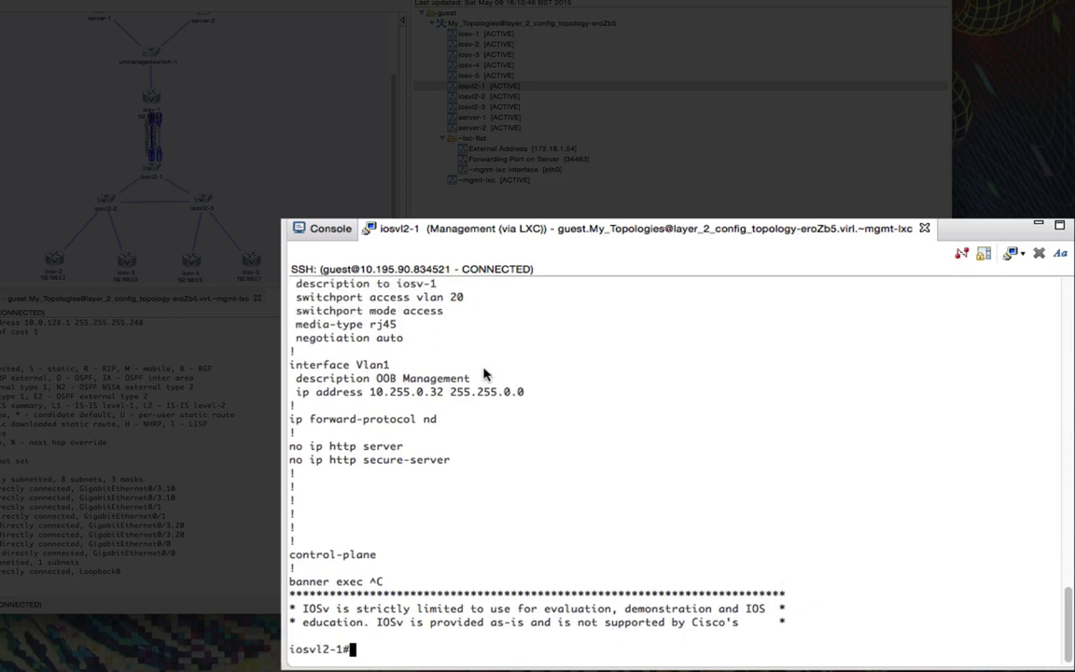
{"action": "type", "text": "conf t"}
{"action": "key", "text": "Return"}
Step: On interface Gi1/0, remove the switchport access VLAN and the switchport mode settings
{"action": "type", "text": "int gi 1/0"}
{"action": "key", "text": "Return"}
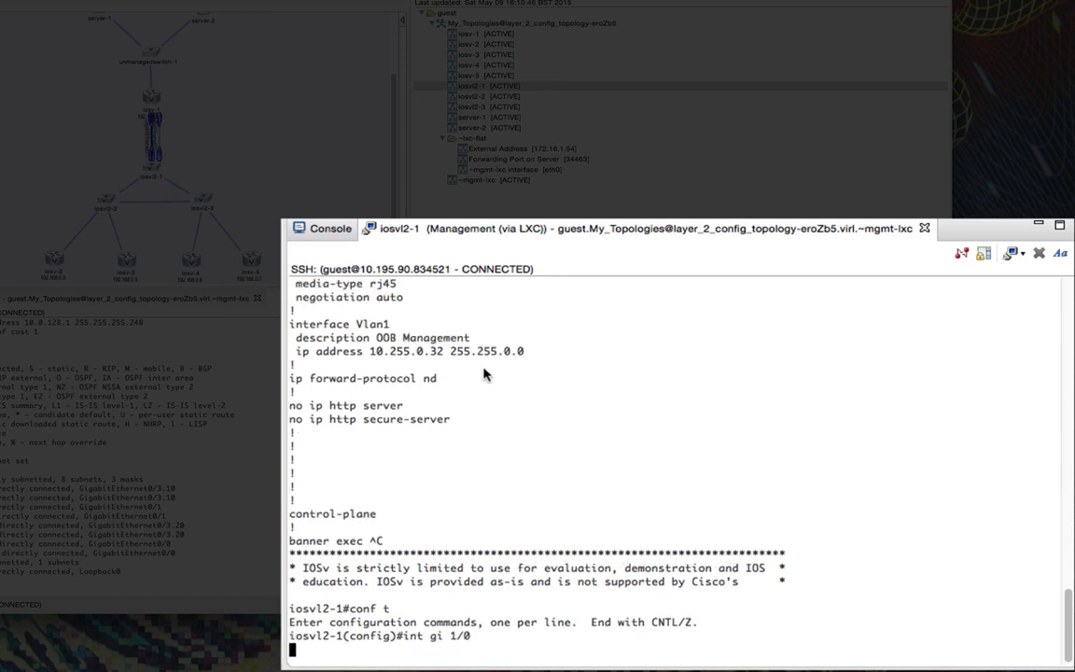
{"action": "type", "text": "no sw"}
{"action": "key", "text": "Tab"}
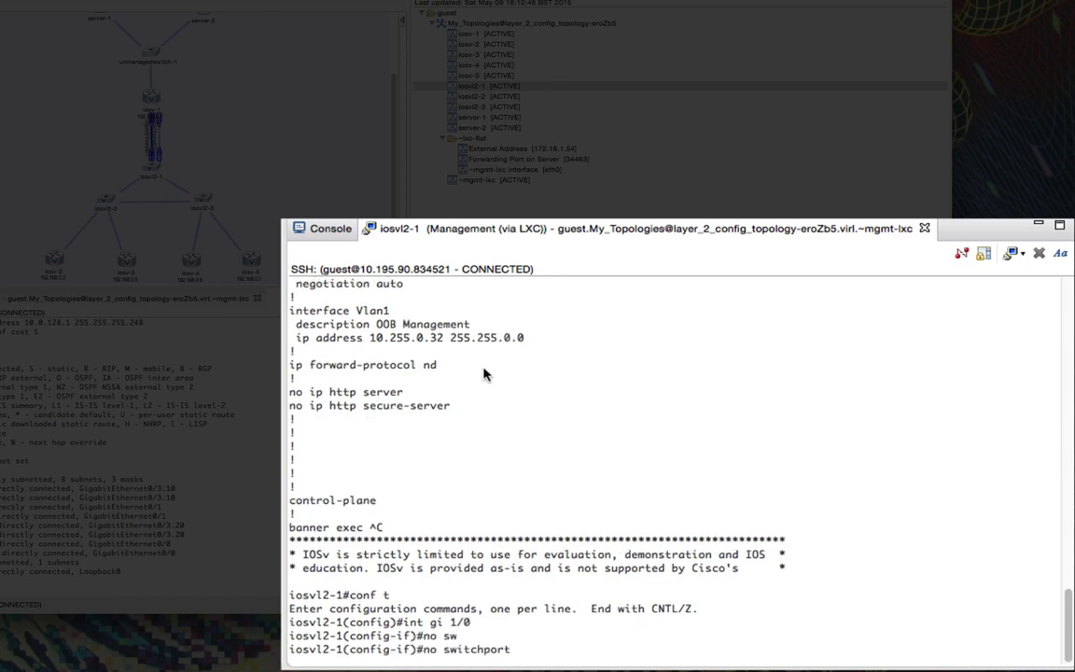
{"action": "type", "text": "ac"}
{"action": "key", "text": "Tab"}
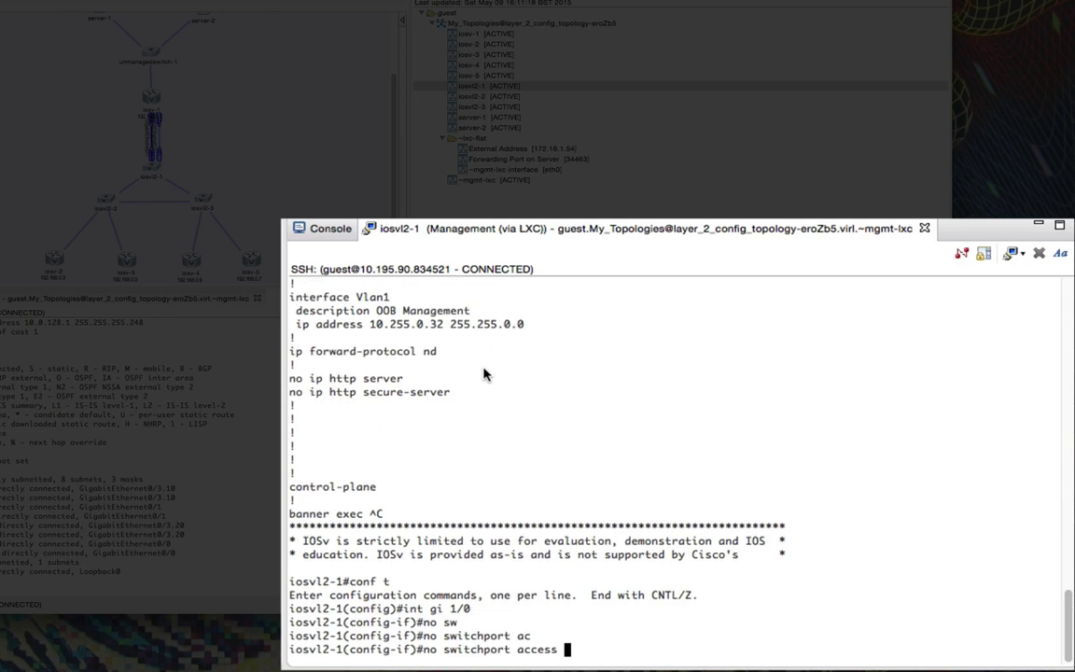
{"action": "key", "text": "Return"}
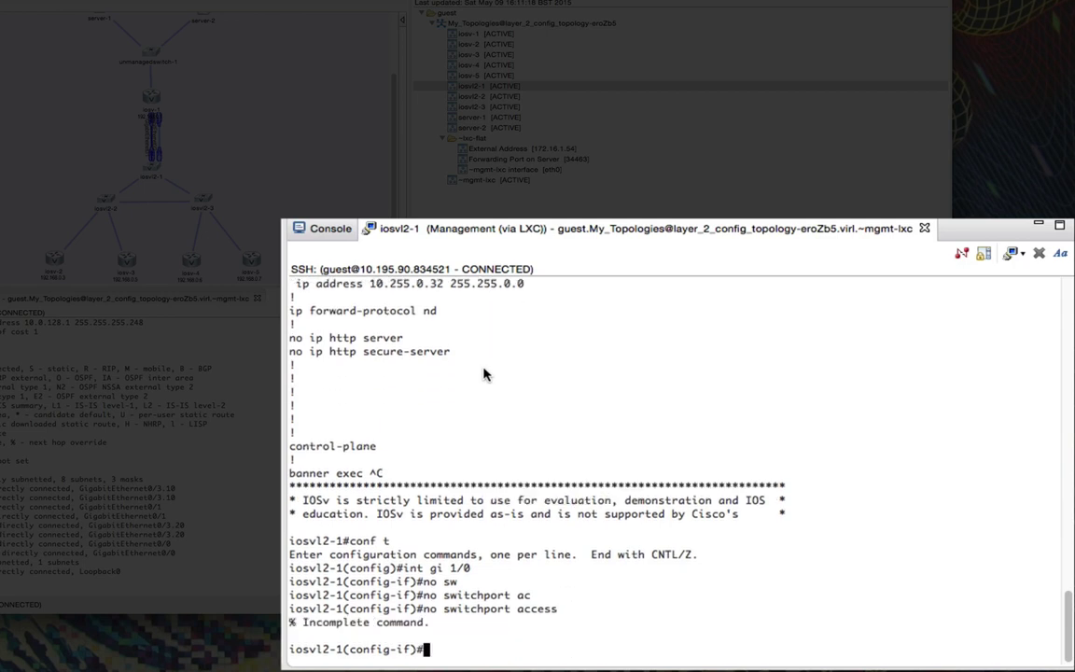
{"action": "key", "text": "Up"}
{"action": "type", "text": "v"}
{"action": "key", "text": "Tab"}
{"action": "key", "text": "Return"}
{"action": "type", "text": "no sw"}
{"action": "key", "text": "Tab"}
{"action": "type", "text": "m"}
{"action": "key", "text": "Tab"}
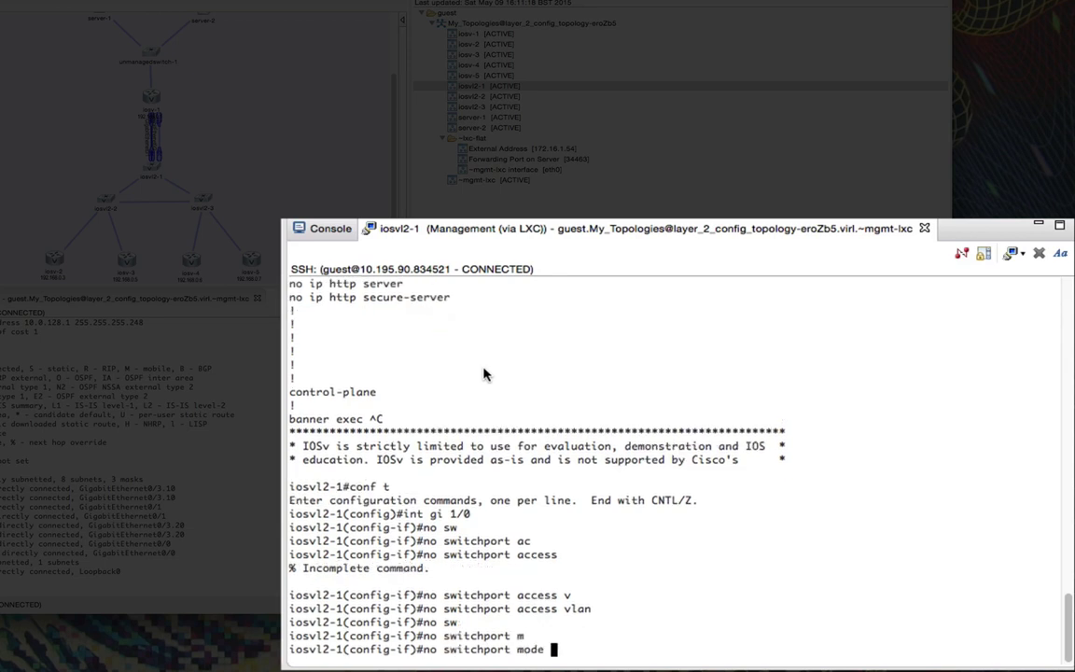
{"action": "key", "text": "Return"}
Step: Set Gi1/0's trunk encapsulation to dot1q and its switchport mode to trunk
{"action": "type", "text": "sw"}
{"action": "key", "text": "Tab"}
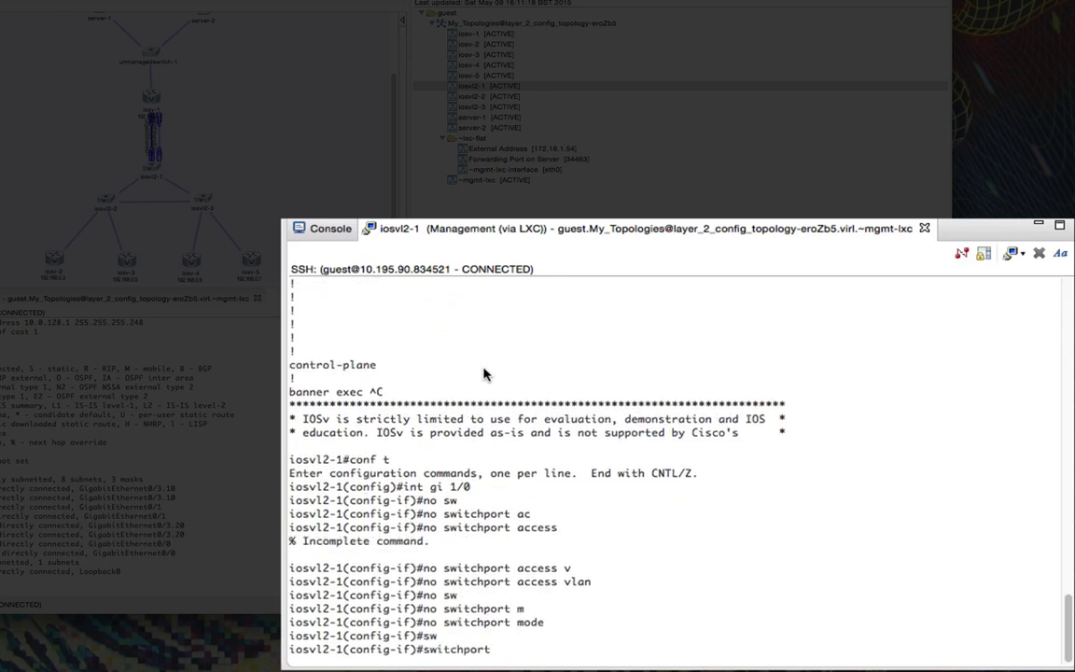
{"action": "type", "text": "tr"}
{"action": "key", "text": "Tab"}
{"action": "type", "text": "en"}
{"action": "key", "text": "Tab"}
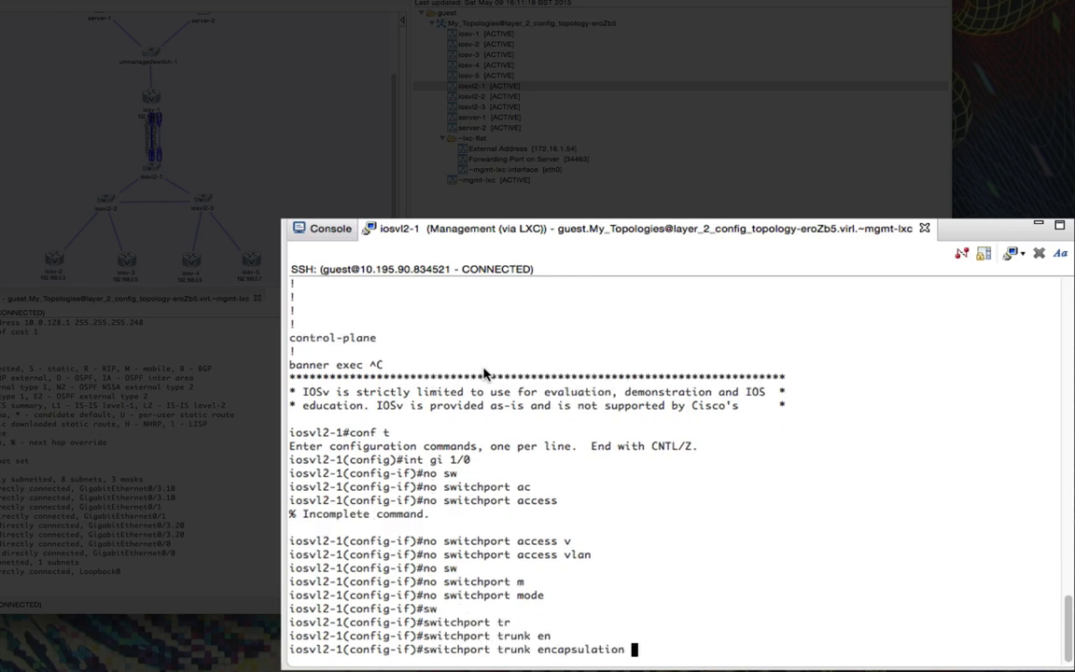
{"action": "type", "text": "d"}
{"action": "key", "text": "Tab"}
{"action": "key", "text": "Return"}
{"action": "type", "text": "sw"}
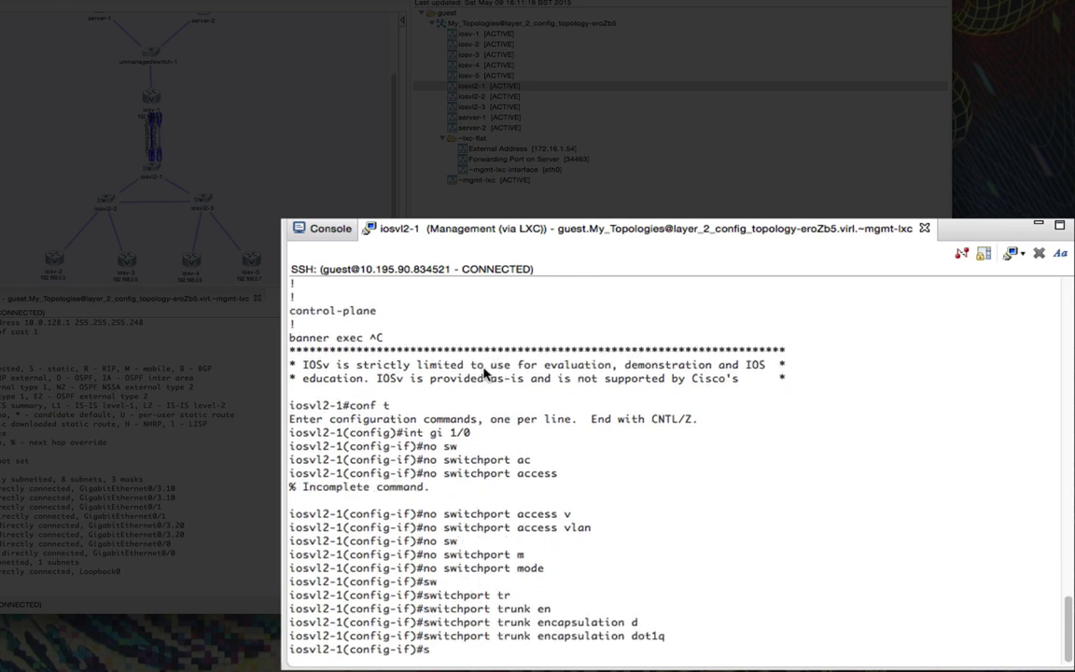
{"action": "key", "text": "Tab"}
{"action": "type", "text": "mod"}
{"action": "key", "text": "Tab"}
{"action": "type", "text": "tr"}
{"action": "key", "text": "Tab"}
{"action": "key", "text": "Return"}
Step: Exit configuration mode and display the updated running configuration
{"action": "type", "text": "exit"}
{"action": "key", "text": "Return"}
{"action": "type", "text": "exit"}
{"action": "key", "text": "Return"}
{"action": "type", "text": "show ru"}
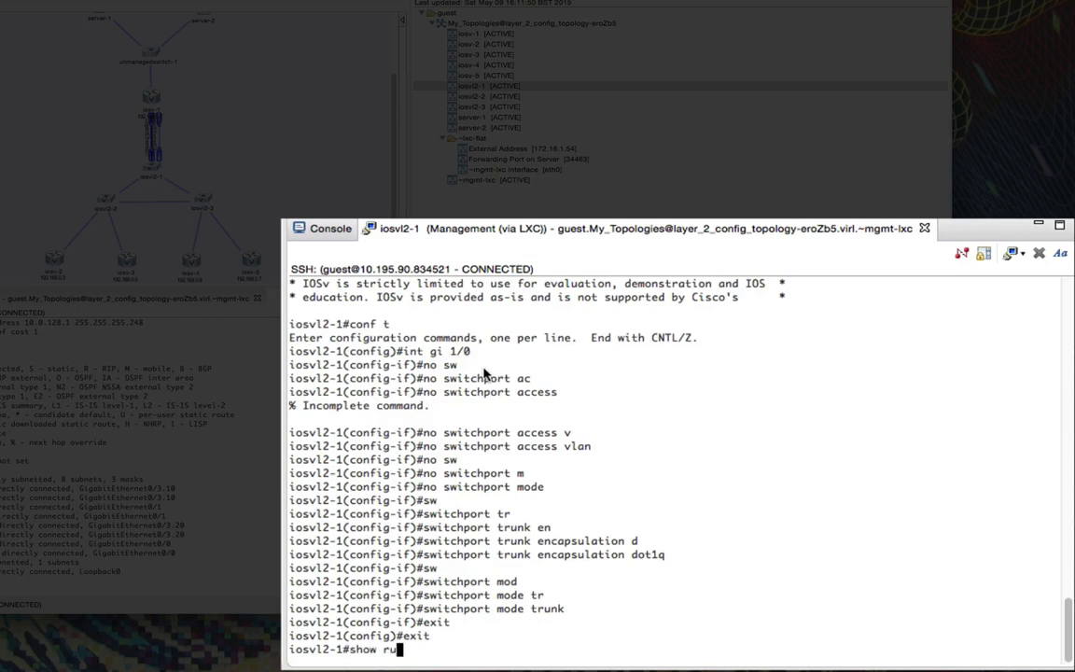
{"action": "key", "text": "Tab"}
{"action": "key", "text": "Return"}
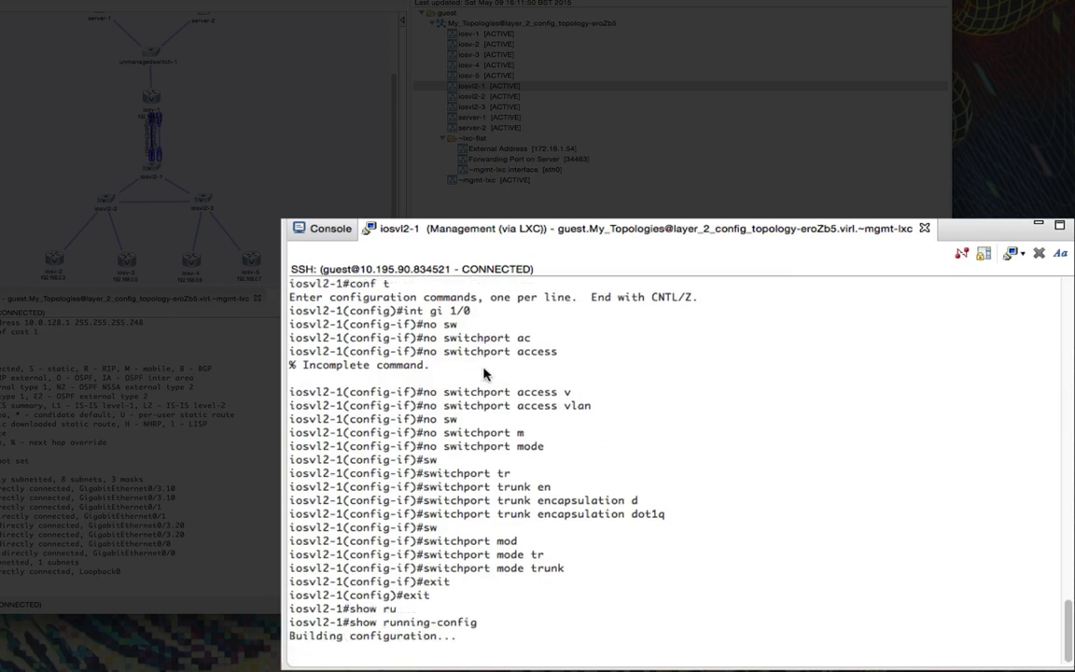
Step: Page through the updated running configuration to check Gi1/0's trunk settings
{"action": "key", "text": "space"}
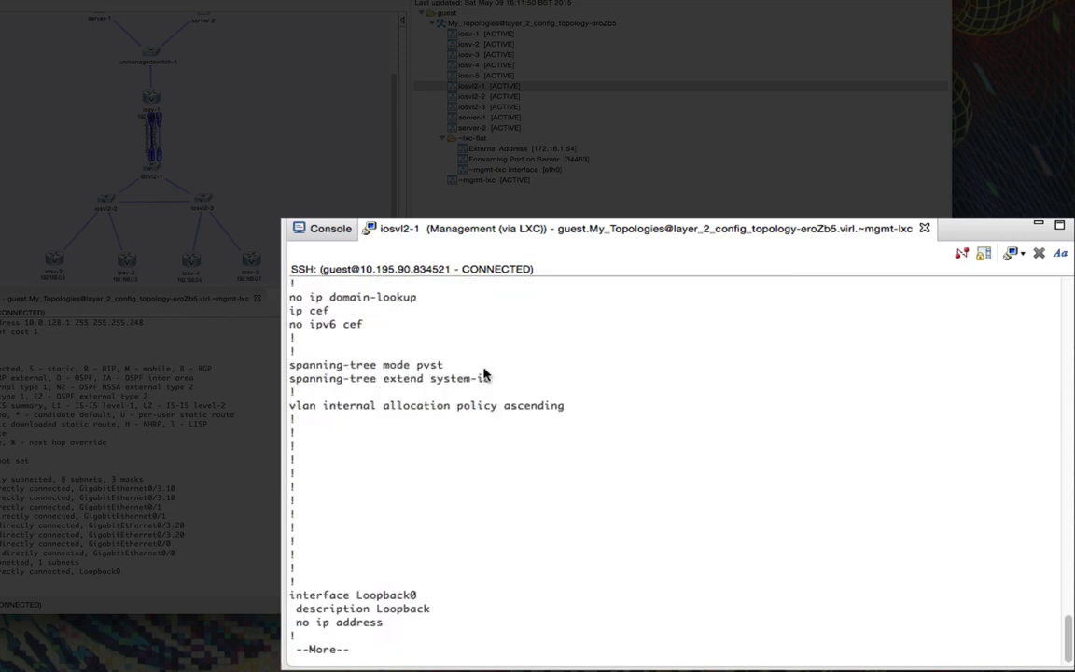
{"action": "key", "text": "space"}
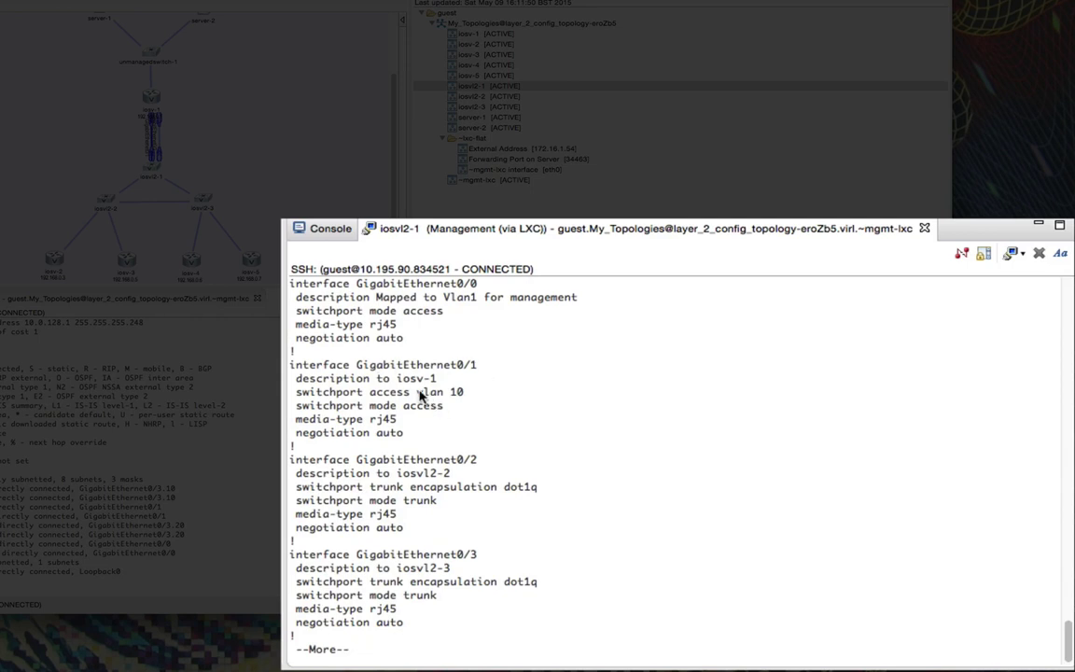
{"action": "key", "text": "space"}
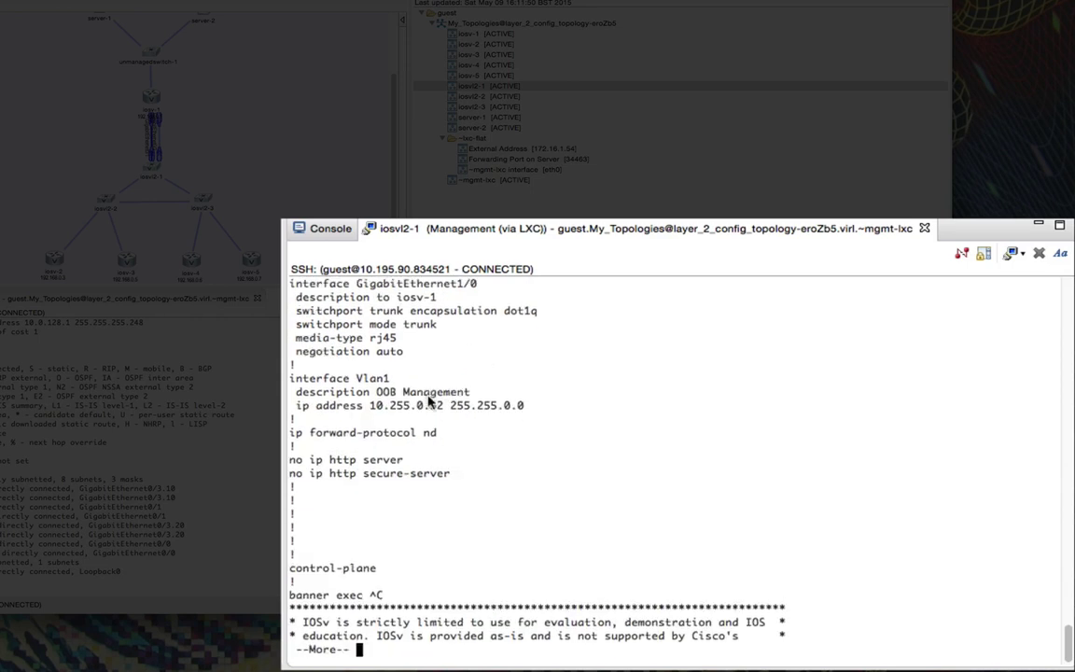
{"action": "scroll", "coordinate": [344, 420], "scroll_direction": "up", "scroll_amount": 5}
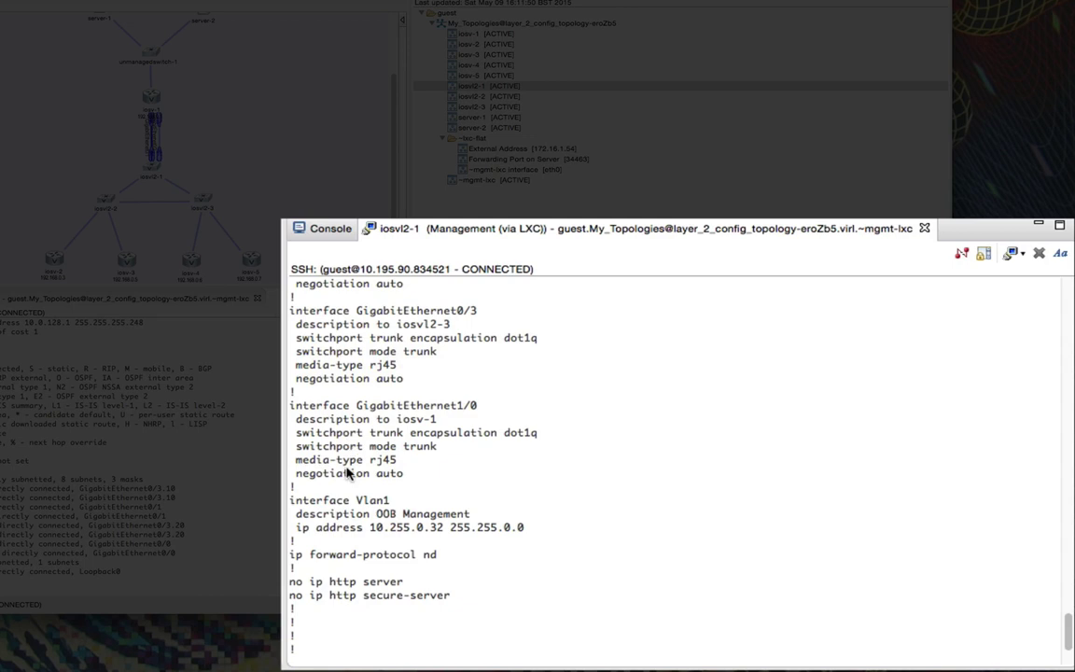
{"action": "scroll", "coordinate": [346, 473], "scroll_direction": "down", "scroll_amount": 5}
Step: Run show interfaces trunk twice to confirm Gi0/2, Gi0/3 and Gi1/0 forward VLANs 1, 10, 20
{"action": "type", "text": "show intr"}
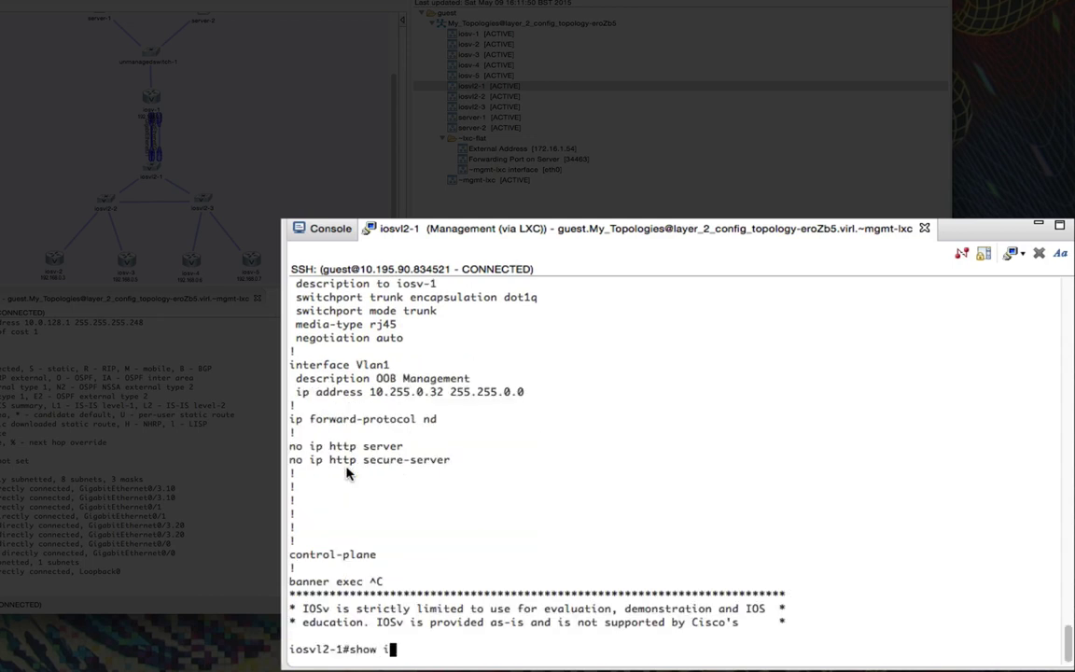
{"action": "key", "text": "Tab"}
{"action": "key", "text": "BackSpace"}
{"action": "type", "text": "e"}
{"action": "key", "text": "Tab"}
{"action": "type", "text": "tru"}
{"action": "key", "text": "Tab"}
{"action": "key", "text": "Return"}
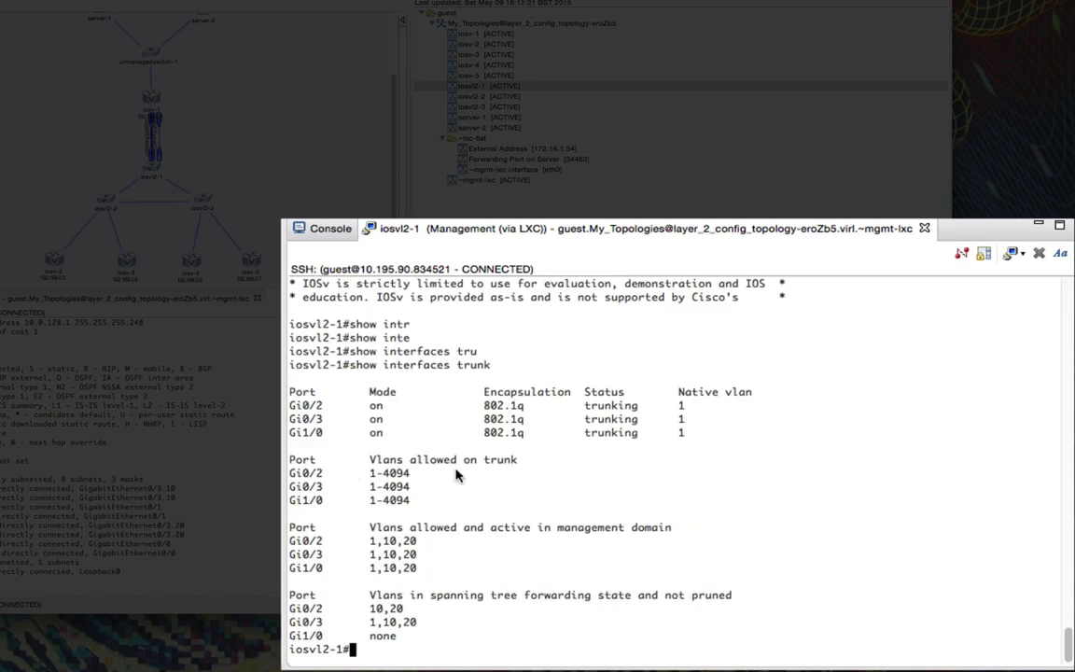
{"action": "key", "text": "Up"}
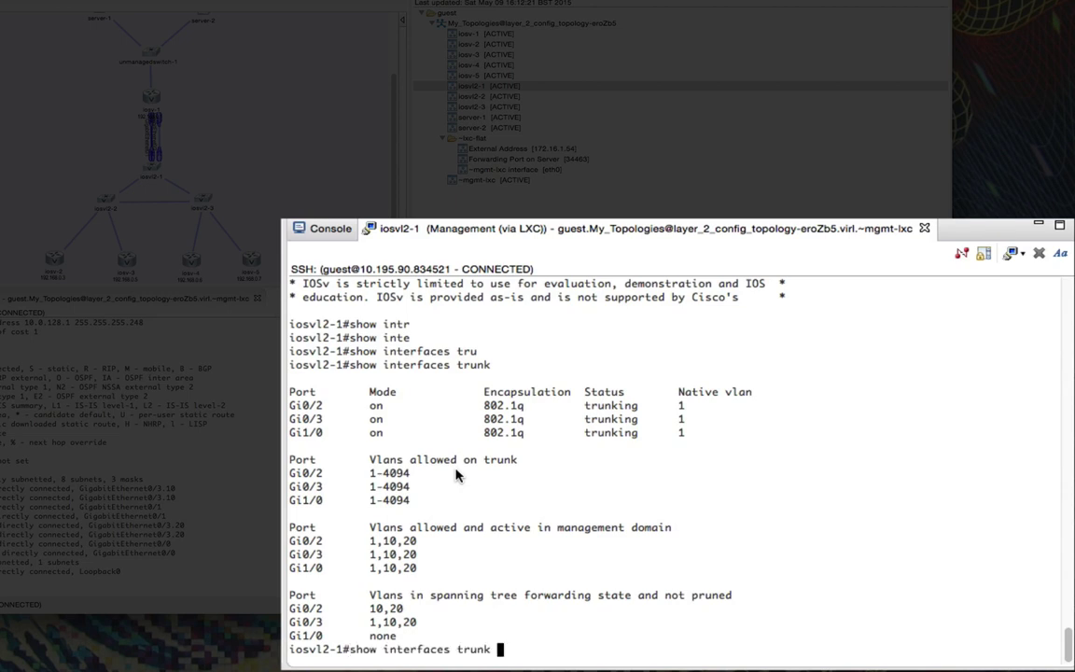
{"action": "key", "text": "Return"}
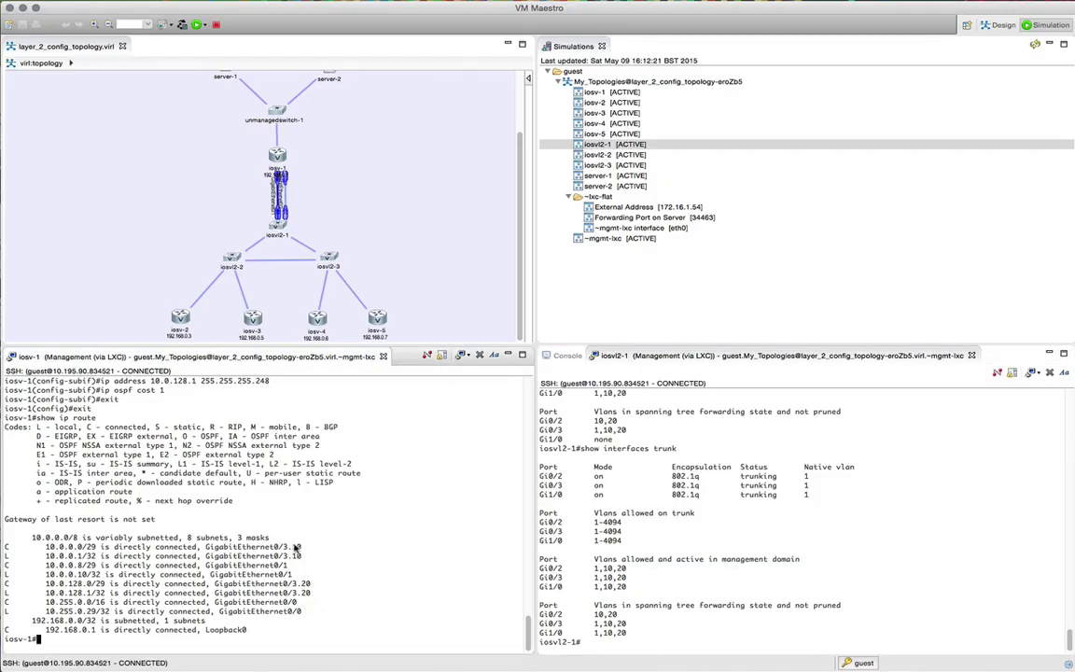
Step: Re-run show ip route on iosv-1 until the OSPF routes appear
{"action": "key", "text": "Up"}
{"action": "key", "text": "Return"}
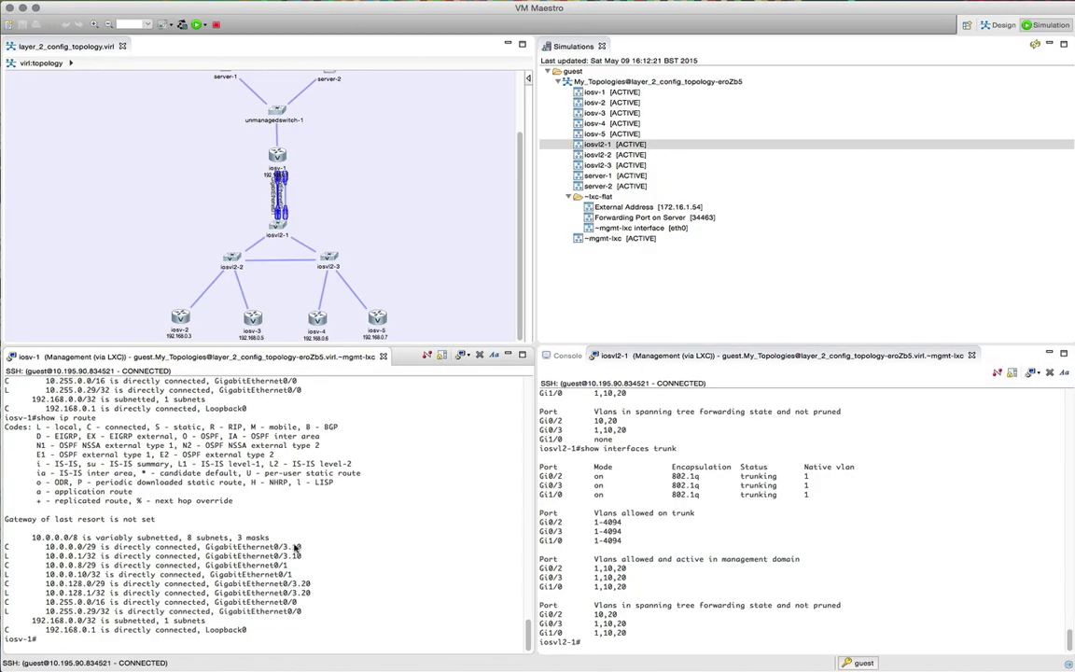
{"action": "key", "text": "Up"}
{"action": "key", "text": "Return"}
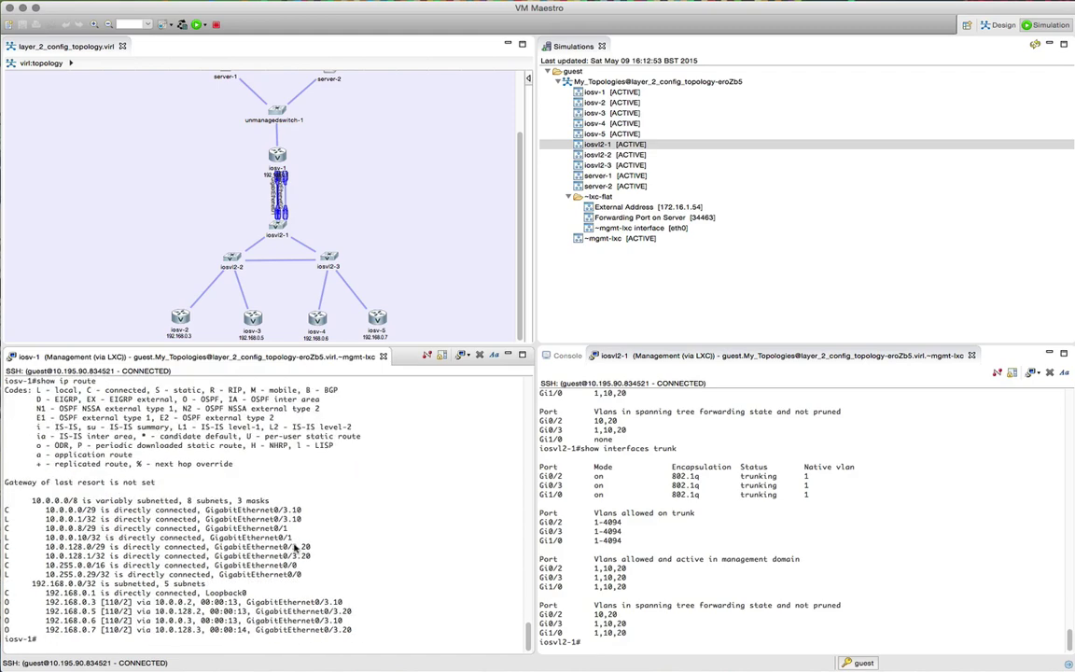
Step: Run show ip ospf neighbor on iosv-1 to list the four FULL neighbors
{"action": "type", "text": "show i pos"}
{"action": "key", "text": "Return"}
{"action": "key", "text": "Up"}
{"action": "key", "text": "BackSpace"}
{"action": "key", "text": "BackSpace"}
{"action": "key", "text": "BackSpace"}
{"action": "key", "text": "BackSpace"}
{"action": "type", "text": "p ops"}
{"action": "key", "text": "Tab"}
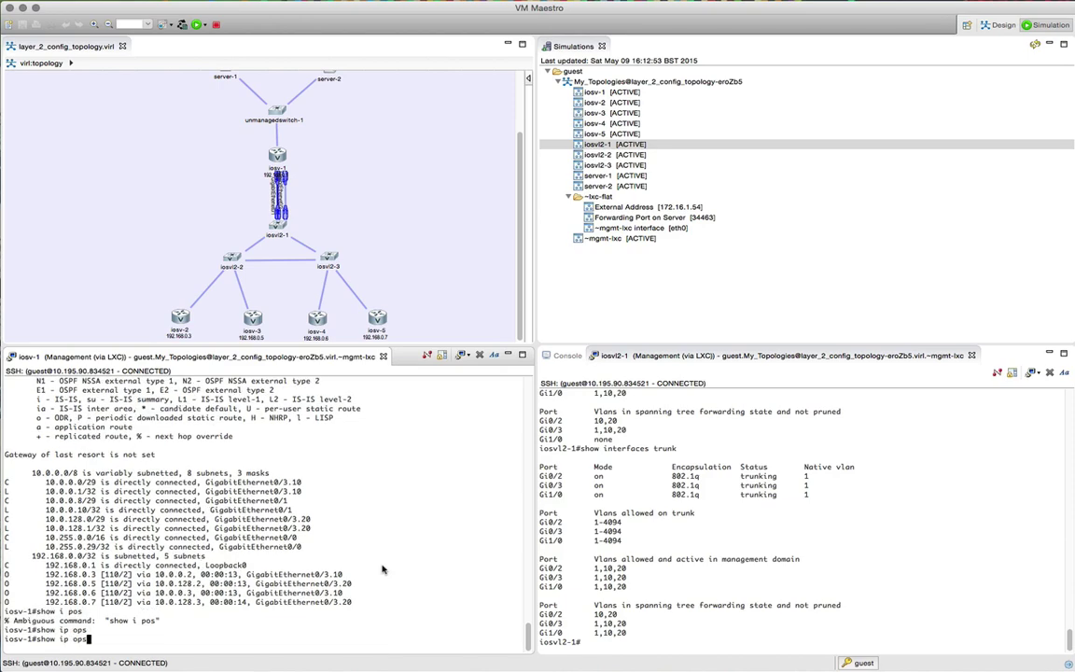
{"action": "key", "text": "Tab"}
{"action": "type", "text": "ne"}
{"action": "key", "text": "Tab"}
{"action": "key", "text": "Return"}
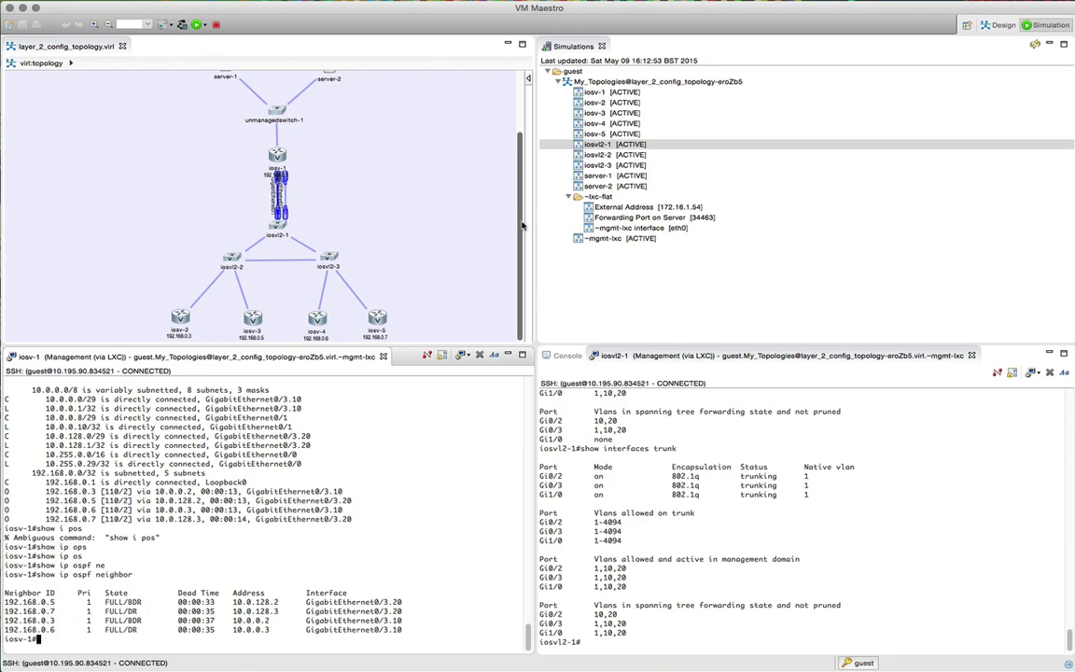
{"action": "scroll", "coordinate": [523, 225], "scroll_direction": "up", "scroll_amount": 3}
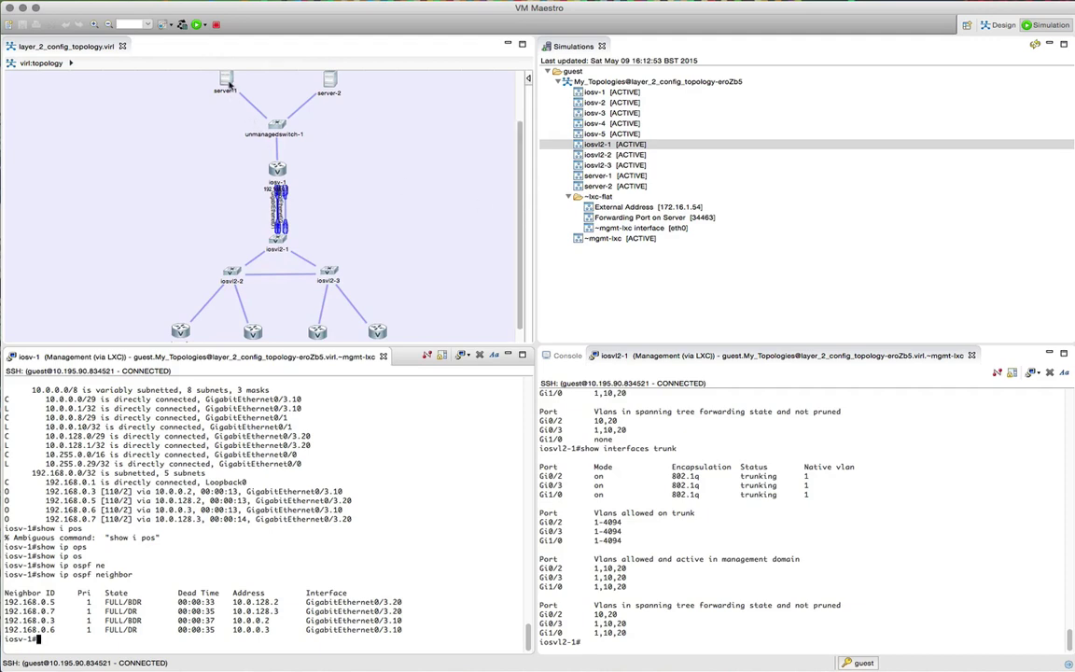
{"action": "scroll", "coordinate": [367, 227], "scroll_direction": "down", "scroll_amount": 2}
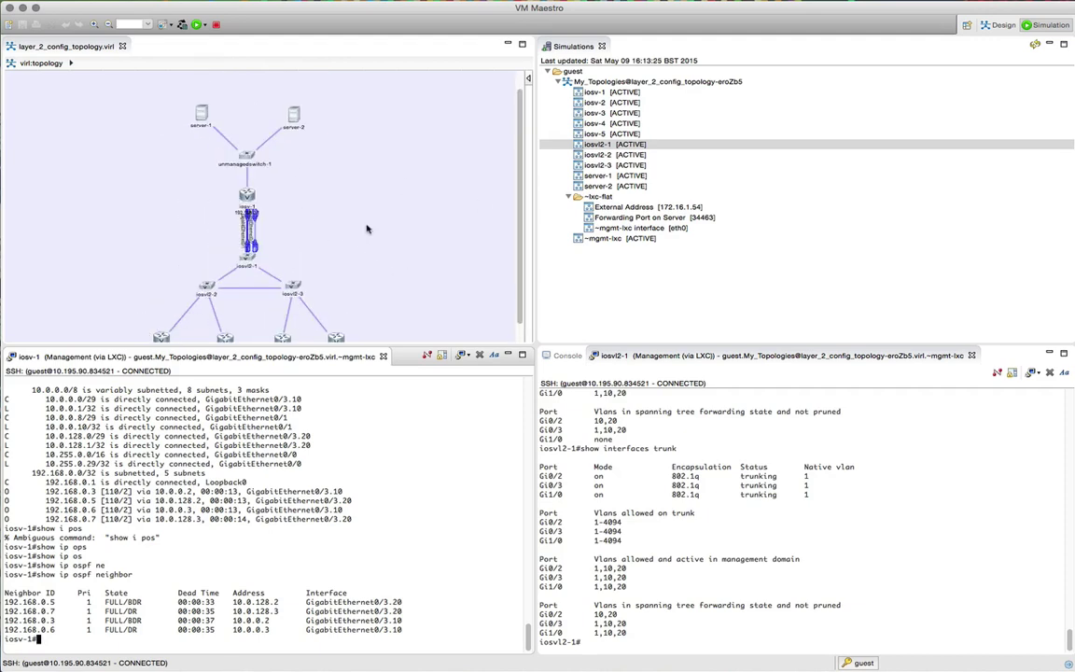
{"action": "scroll", "coordinate": [474, 173], "scroll_direction": "down", "scroll_amount": 2}
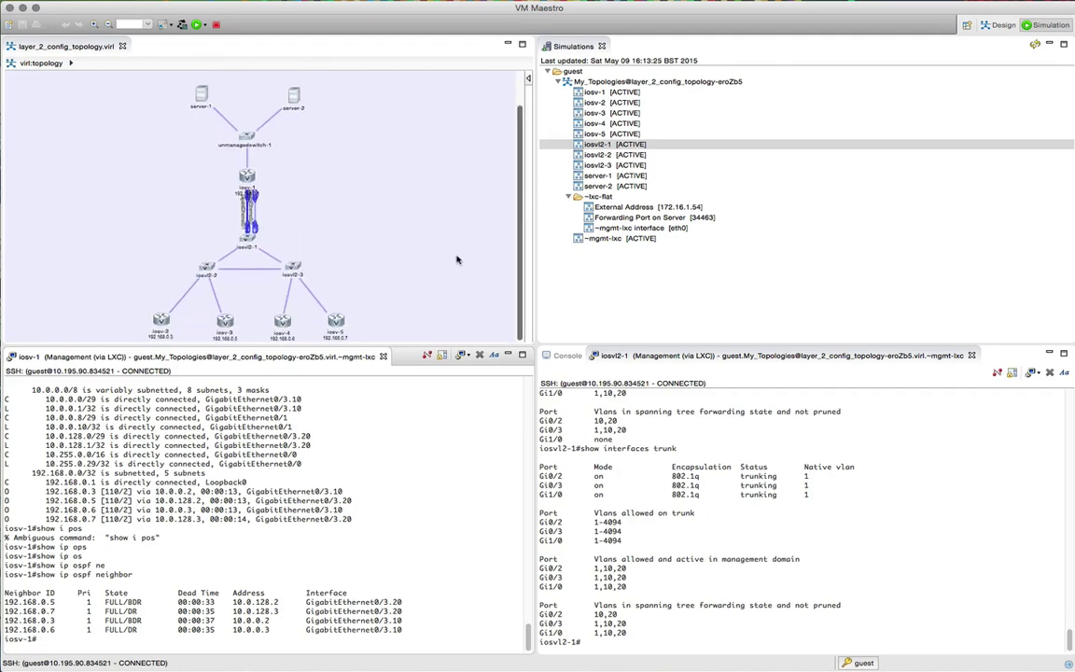
Step: SSH into server-1's management port, accept the host key and log in with the password
{"action": "right_click", "coordinate": [605, 177]}
{"action": "mouse_move", "coordinate": [644, 182]}
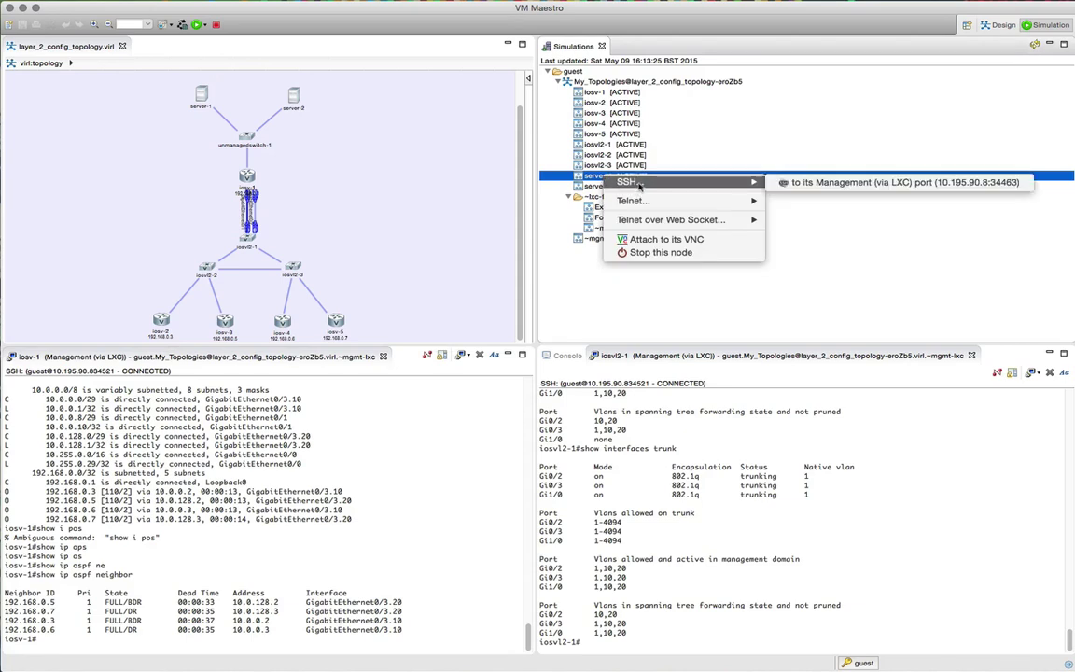
{"action": "left_click", "coordinate": [795, 182]}
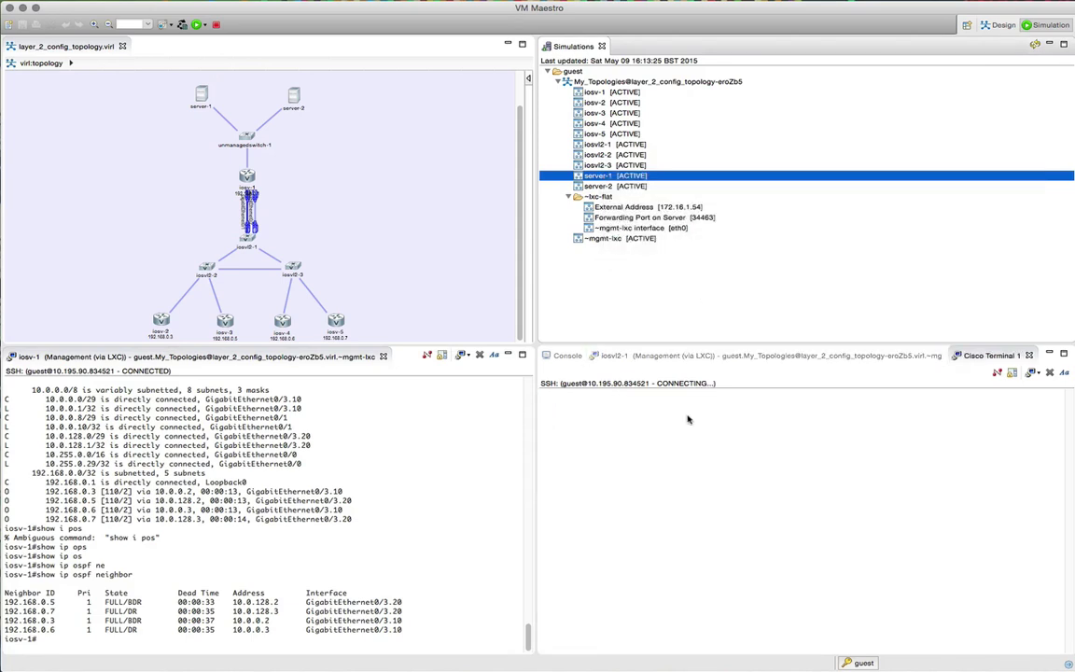
{"action": "type", "text": "yes"}
{"action": "key", "text": "Return"}
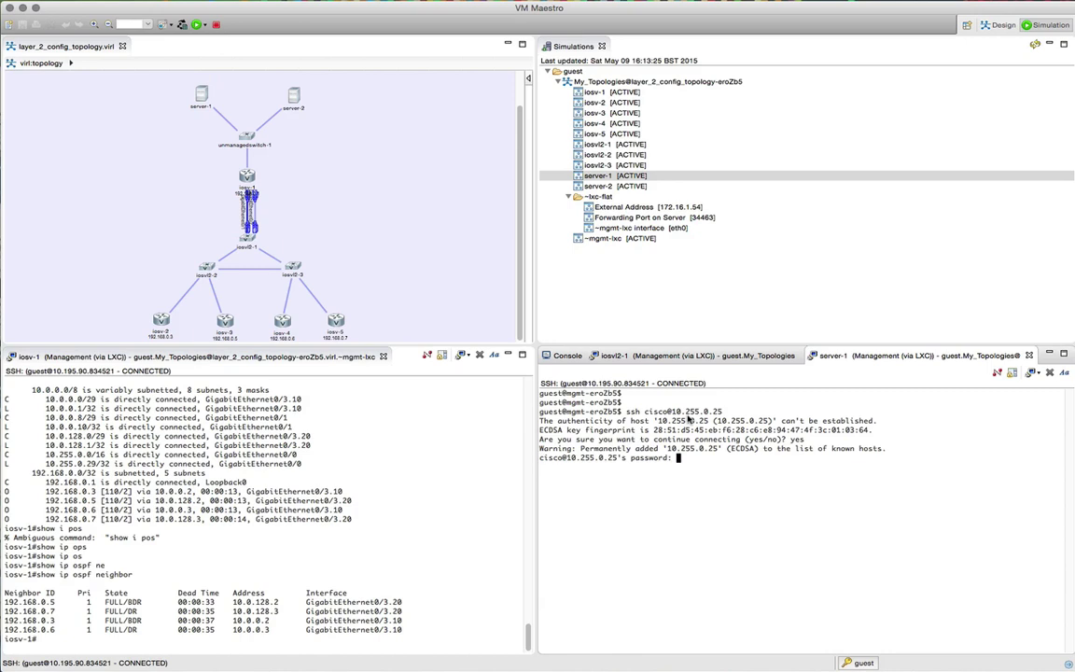
{"action": "type", "text": "cisco"}
{"action": "key", "text": "Return"}
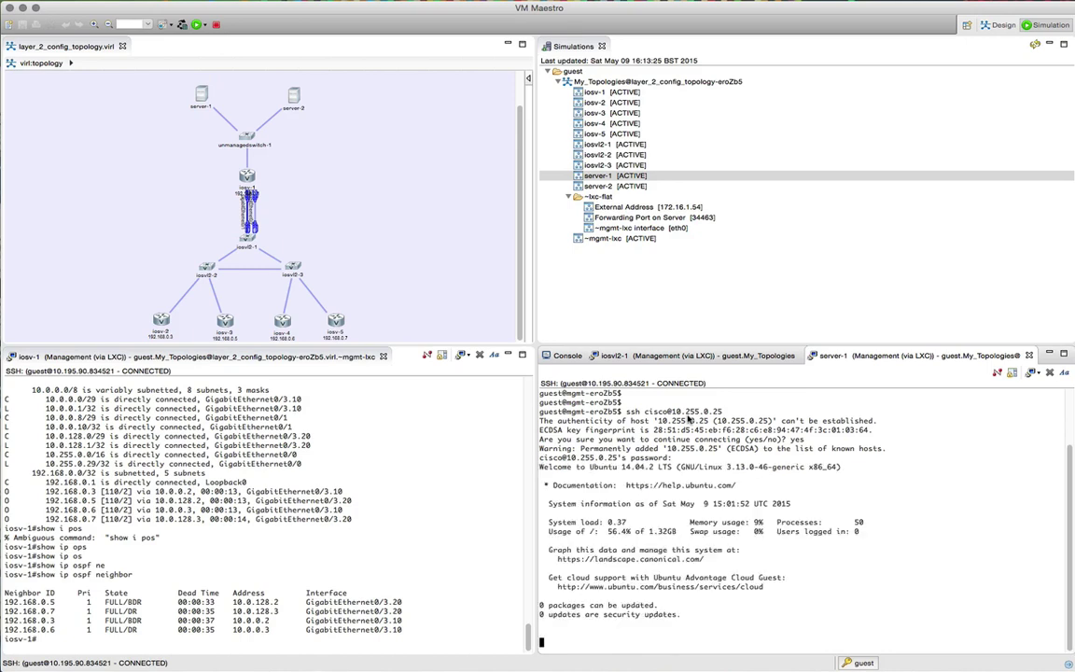
Step: Show server-1's routing table with netstat -rn and ping 192.168.0.7
{"action": "type", "text": "netstat"}
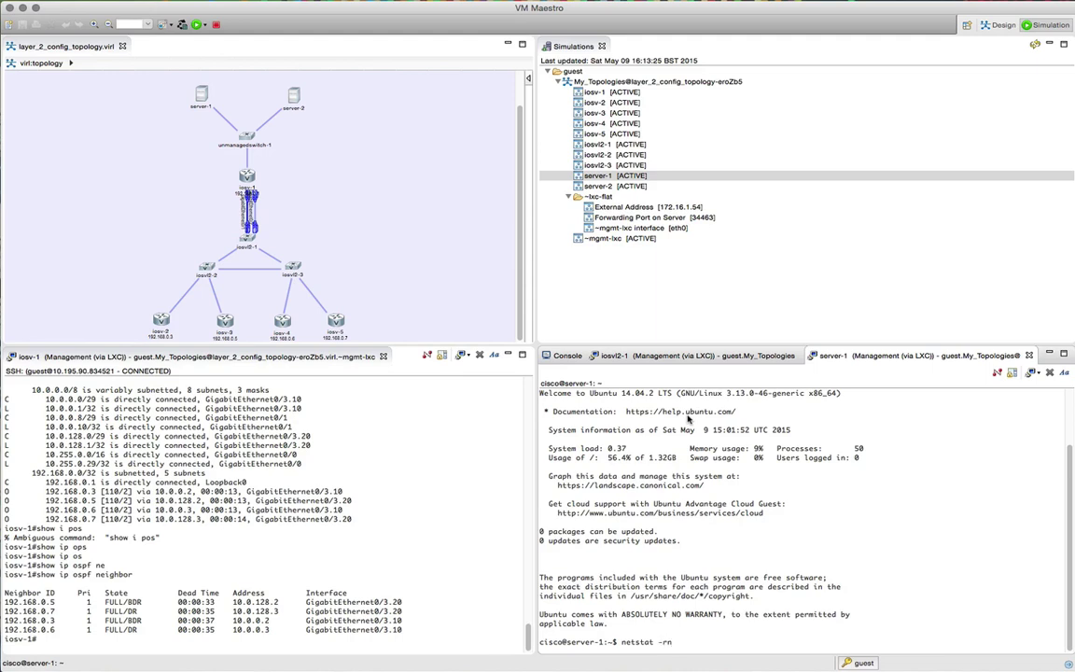
{"action": "type", "text": " -rn"}
{"action": "key", "text": "Return"}
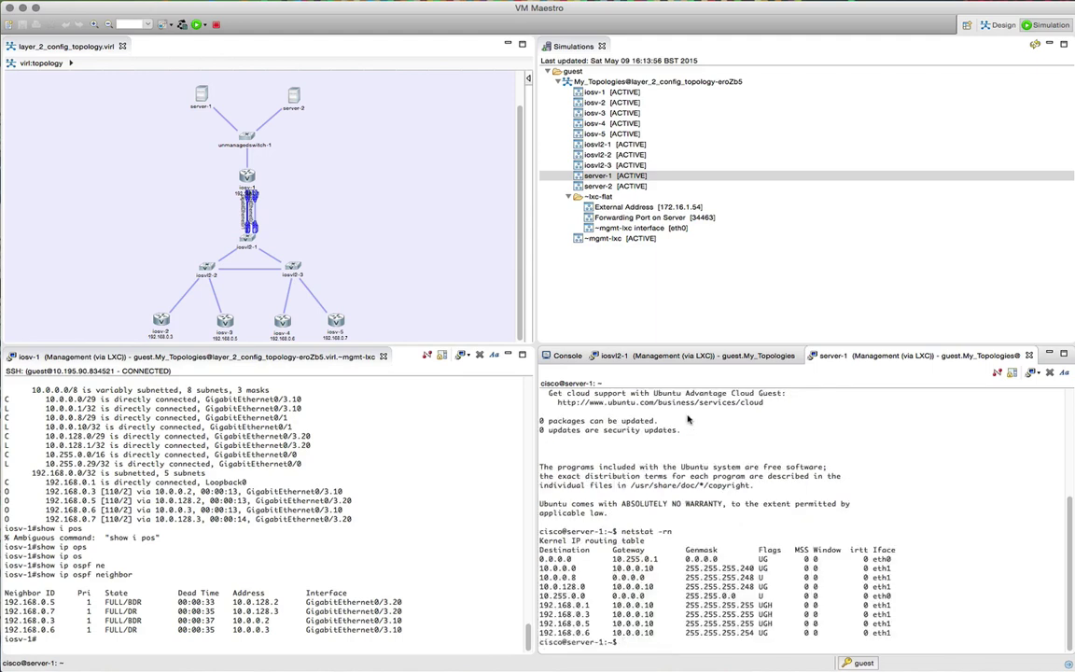
{"action": "type", "text": "ping 192.168.0.7"}
{"action": "key", "text": "Return"}
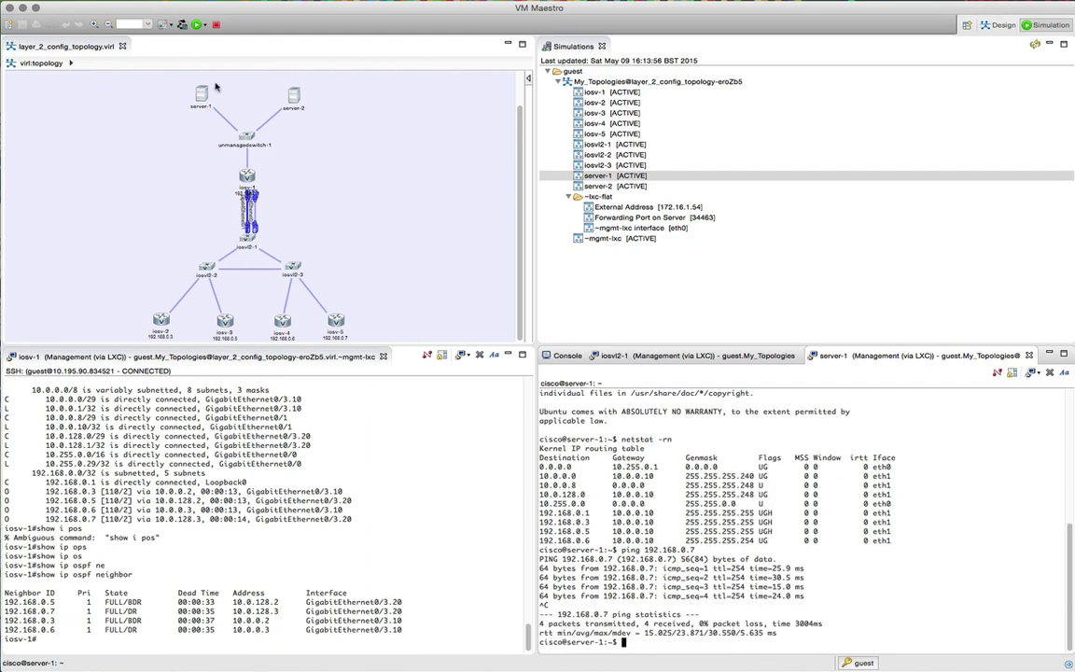
Step: Launch Live Visualization for the running simulation, enlarge its panel and centre the topology graph
{"action": "right_click", "coordinate": [600, 81]}
{"action": "left_click", "coordinate": [639, 122]}
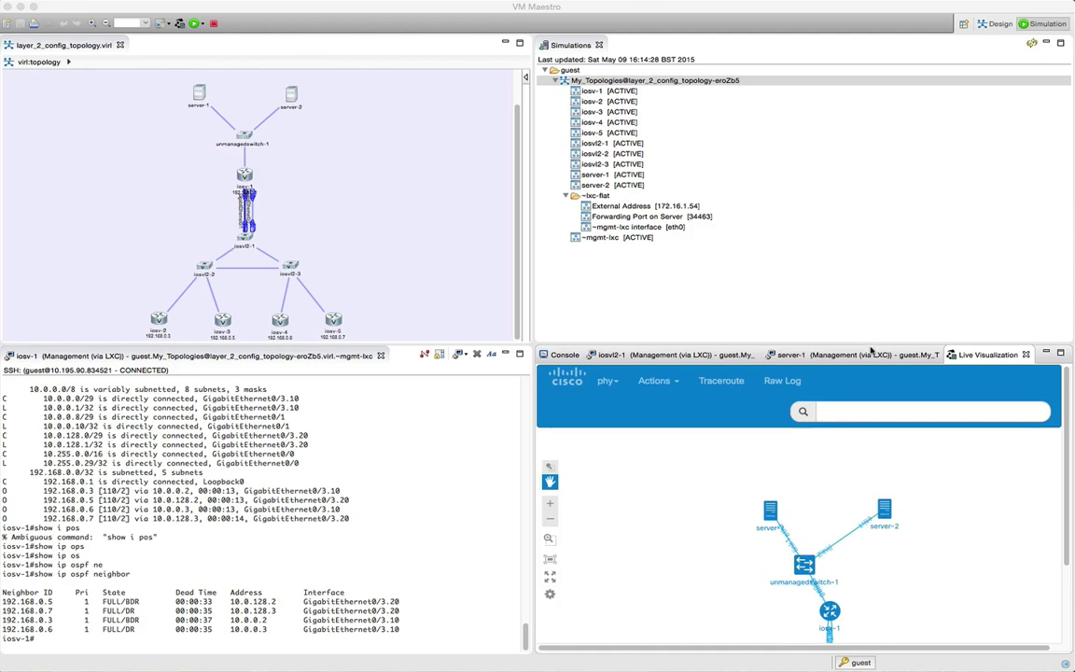
{"action": "left_click_drag", "start_coordinate": [870, 343], "coordinate": [870, 107]}
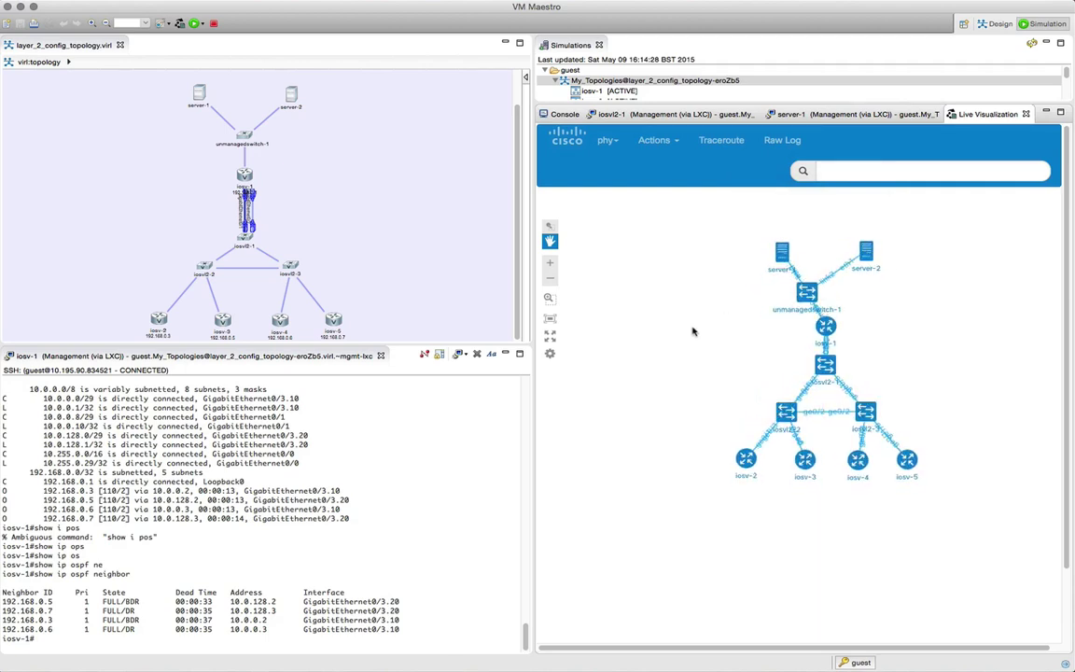
{"action": "left_click_drag", "start_coordinate": [691, 329], "coordinate": [639, 362]}
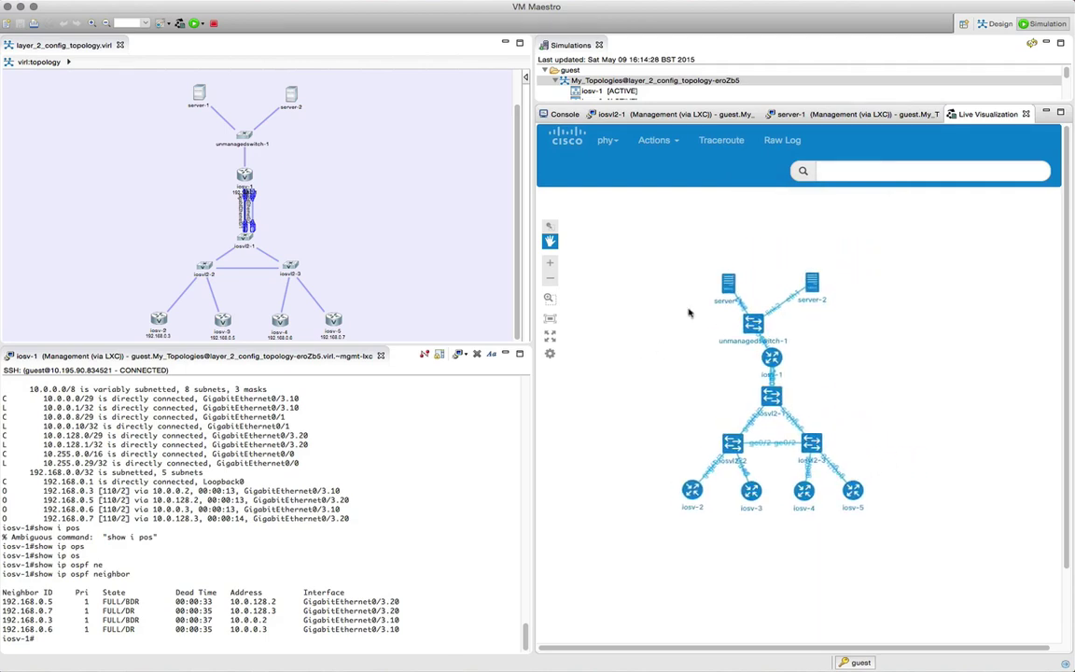
{"action": "left_click", "coordinate": [614, 141]}
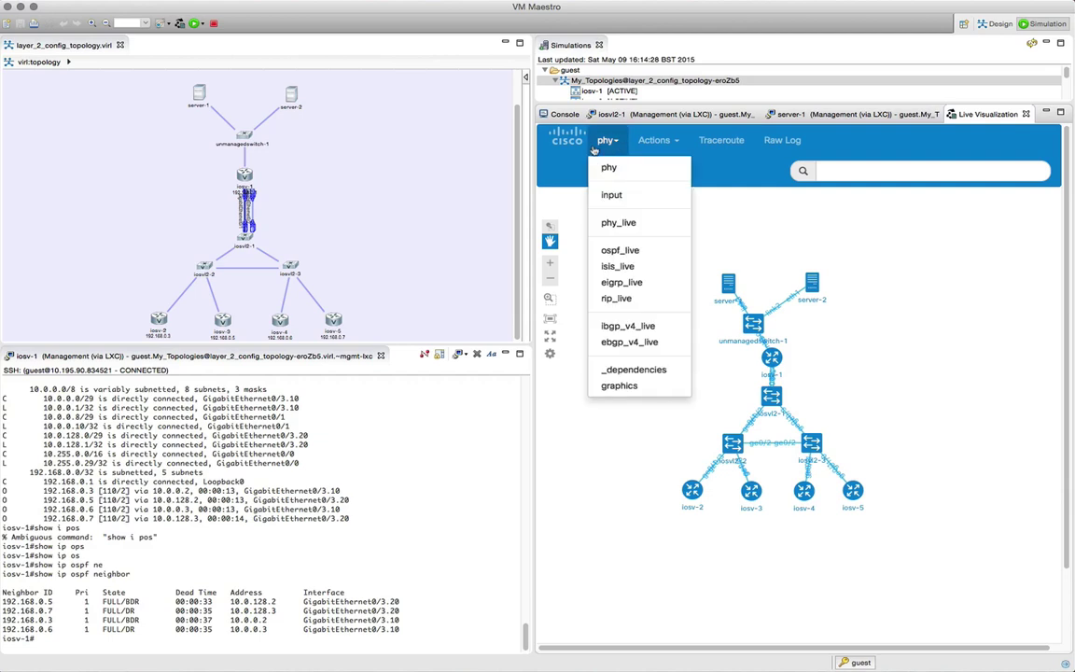
Step: Switch to the ospf_live layer and run Collect OSPF
{"action": "left_click", "coordinate": [632, 252]}
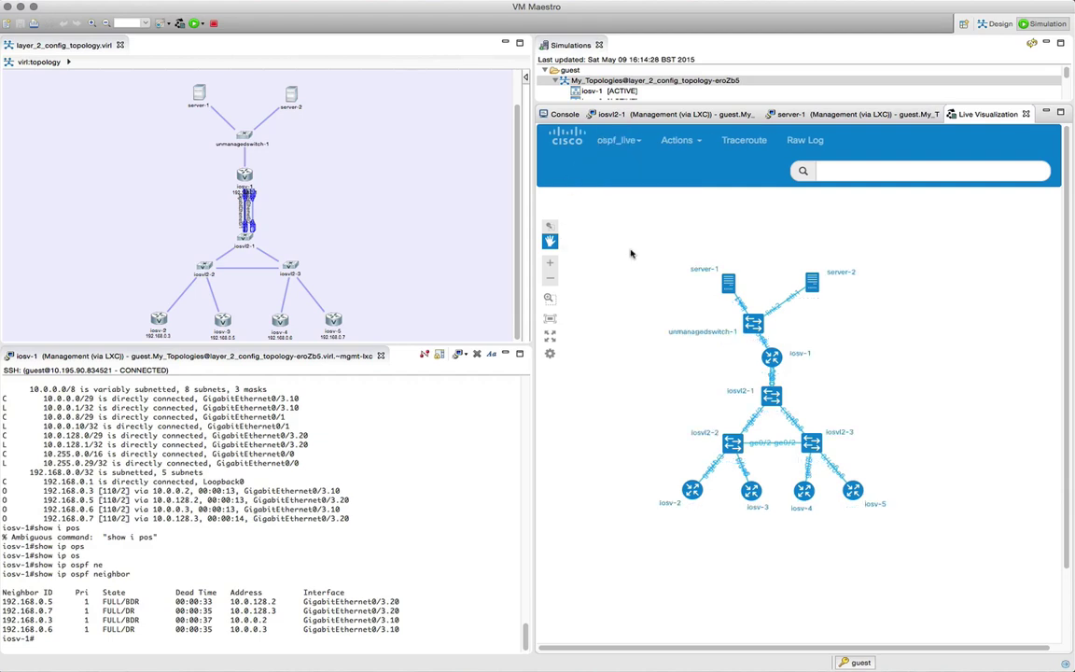
{"action": "left_click", "coordinate": [694, 142]}
{"action": "left_click", "coordinate": [693, 183]}
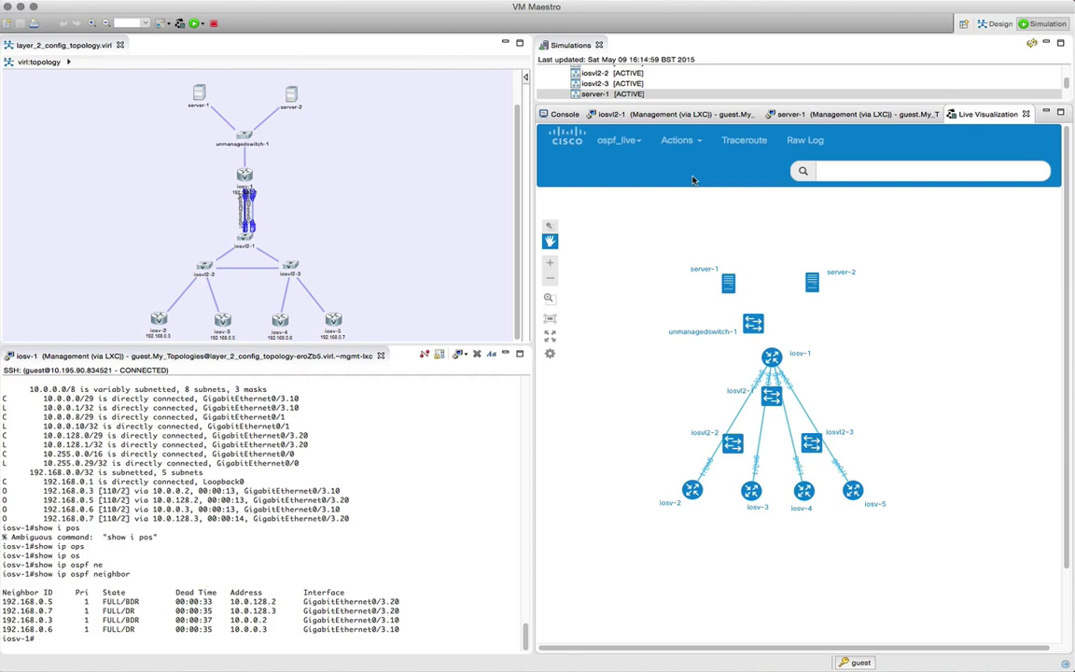
Step: Switch to the ibgp_v4_live layer and run Collect BGP
{"action": "left_click", "coordinate": [618, 140]}
{"action": "left_click", "coordinate": [549, 353]}
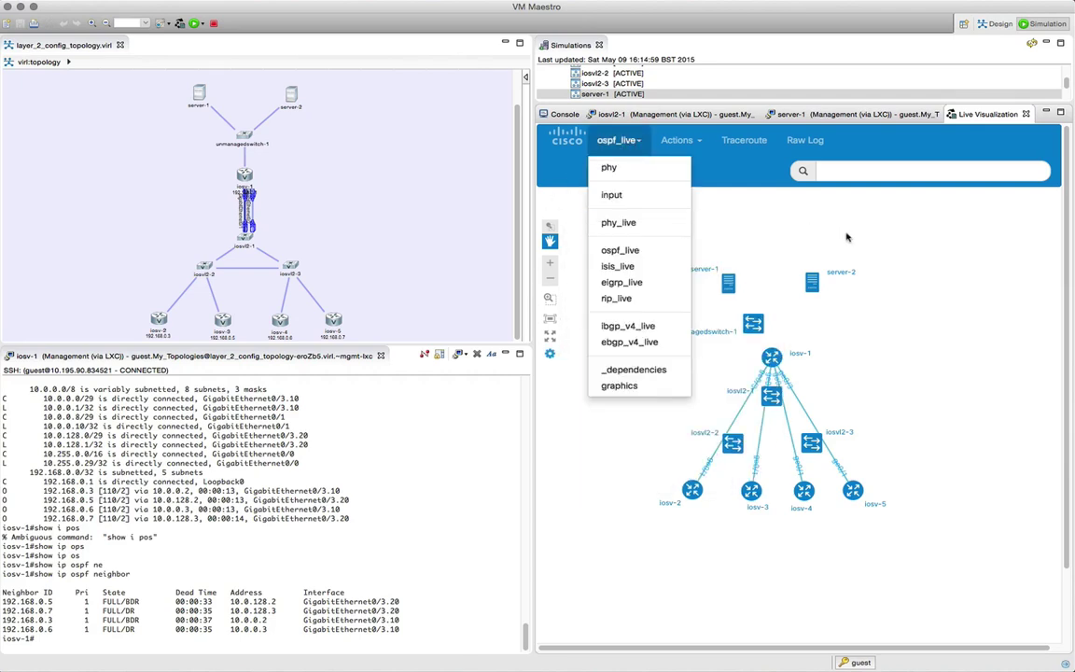
{"action": "left_click", "coordinate": [632, 326]}
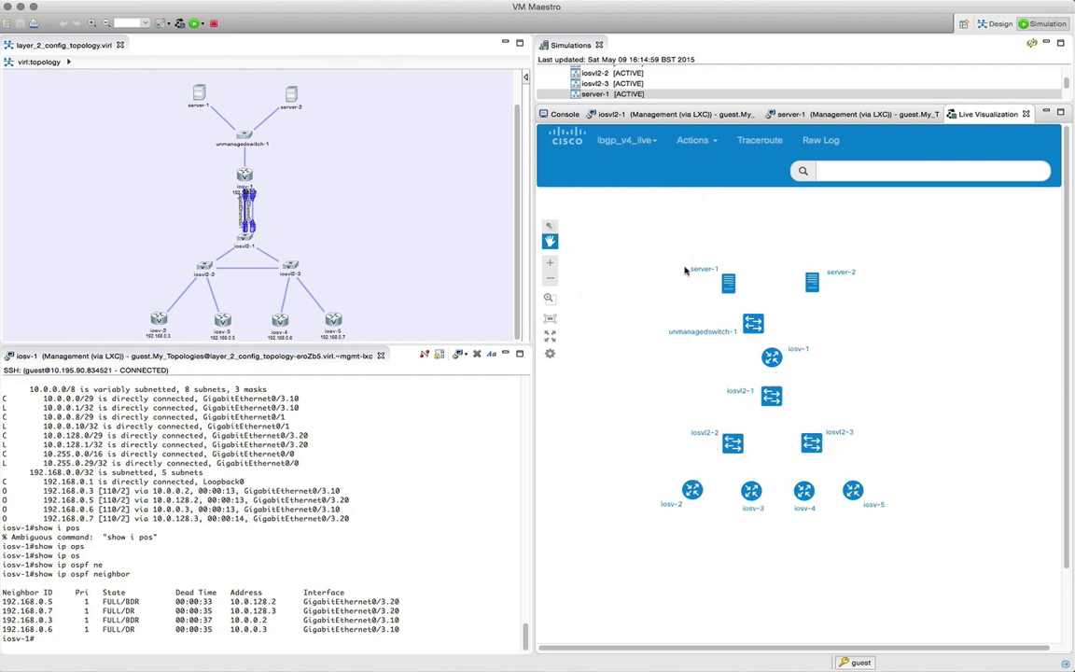
{"action": "left_click", "coordinate": [700, 144]}
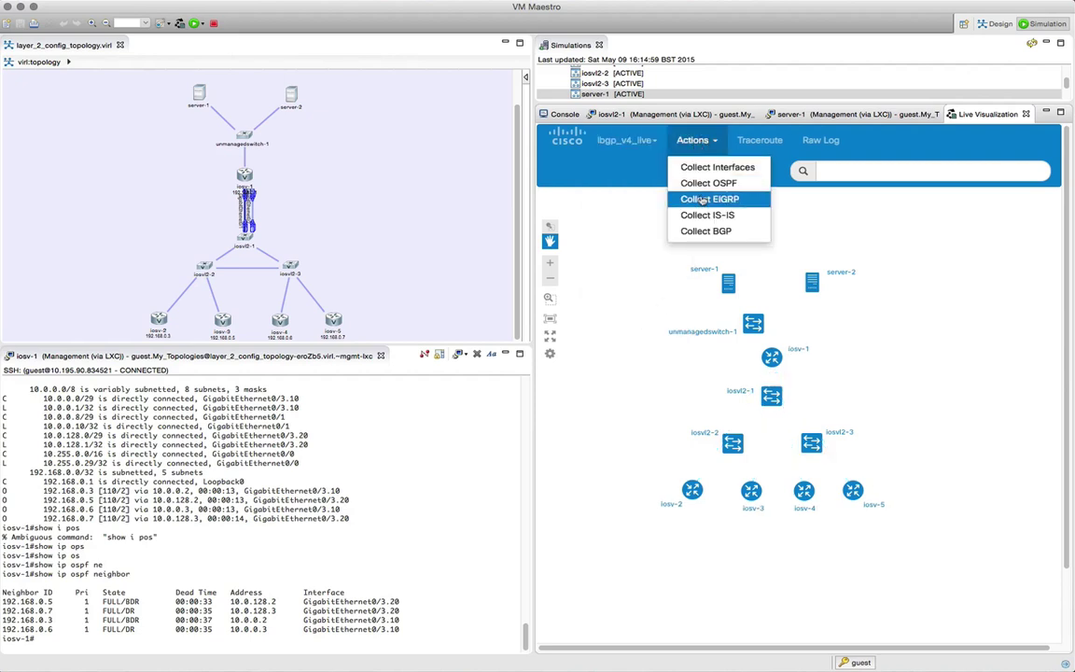
{"action": "left_click", "coordinate": [696, 232]}
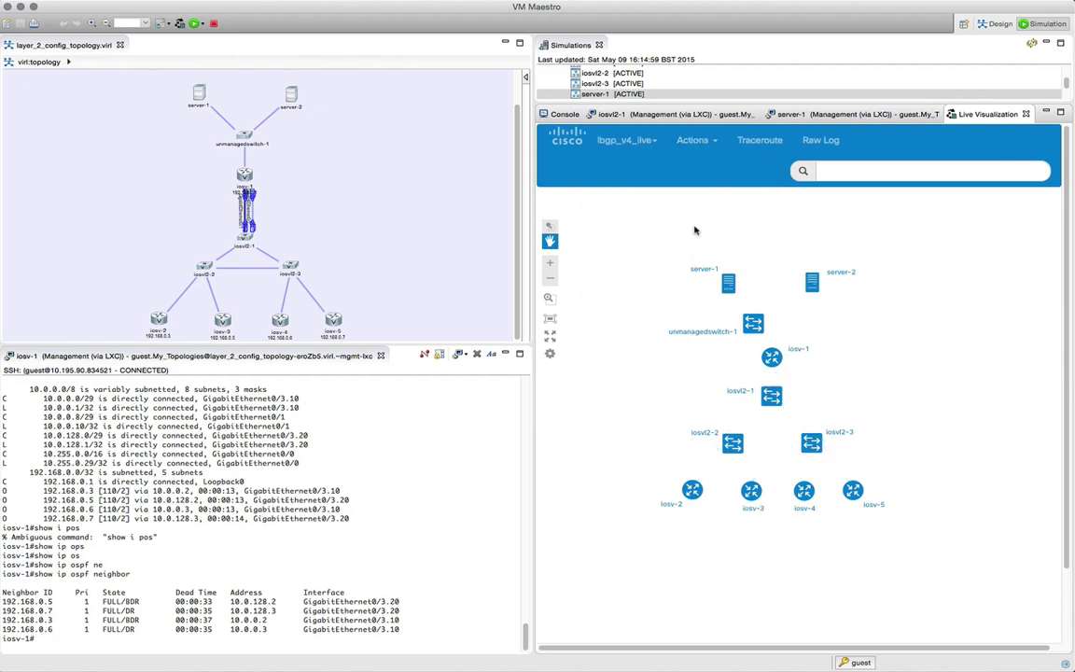